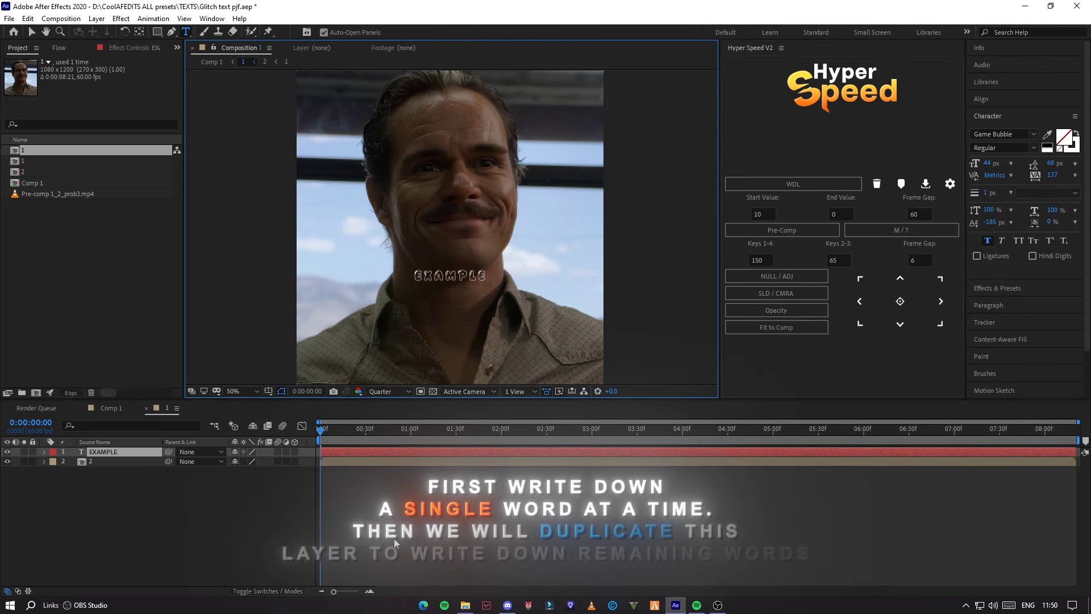
# - Set the EXAMPLE text to the Chinese Rocks font at 75 px and centre its anchor point
pyautogui.click(104, 452)
pyautogui.click(1000, 134)
pyautogui.write('chi')
pyautogui.click(907, 281)
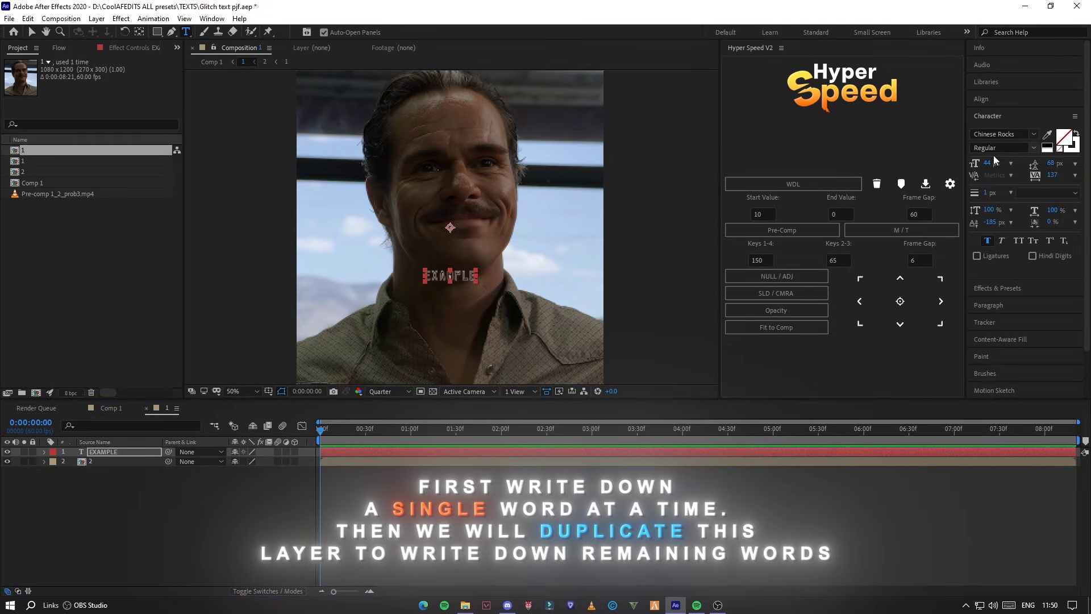
pyautogui.moveTo(990, 163); pyautogui.dragTo(1008, 164)
pyautogui.click(900, 301)
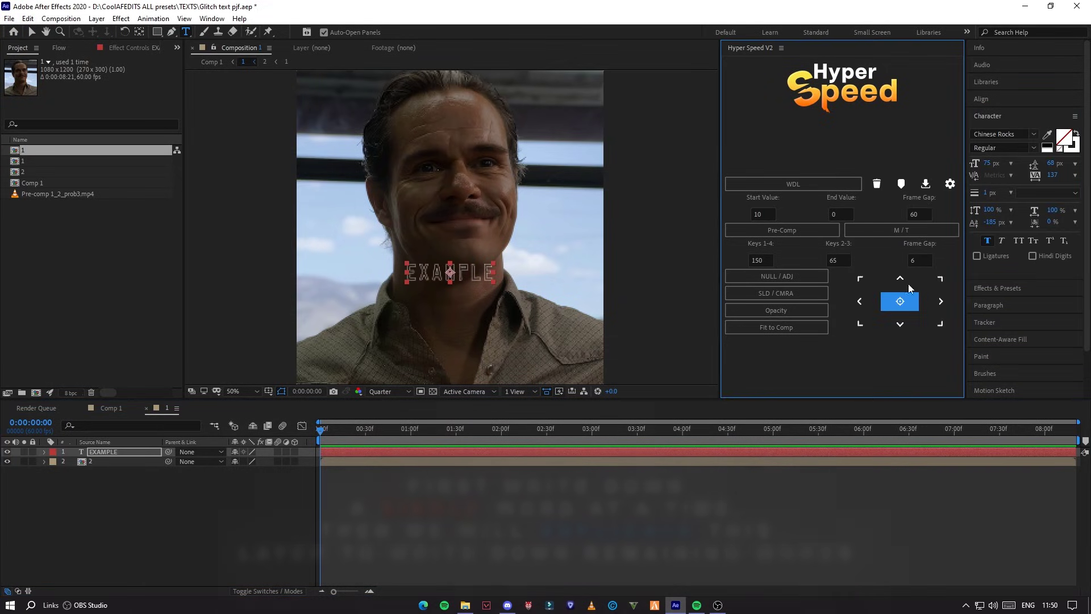
# - Swap the EXAMPLE text's outline for a solid fill and colour it bright blue
pyautogui.click(1076, 134)
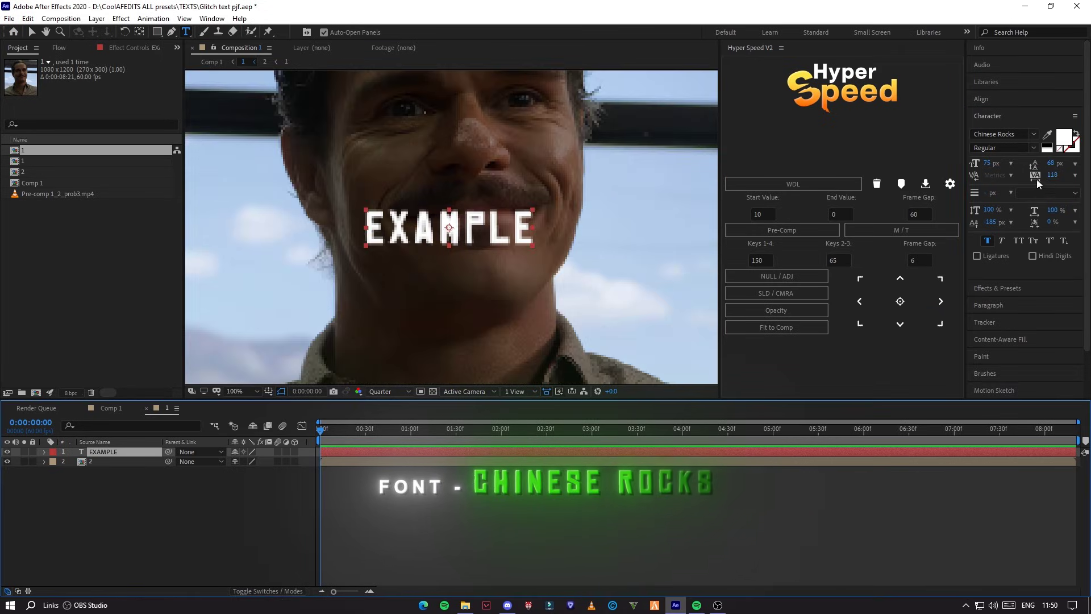
pyautogui.click(1065, 137)
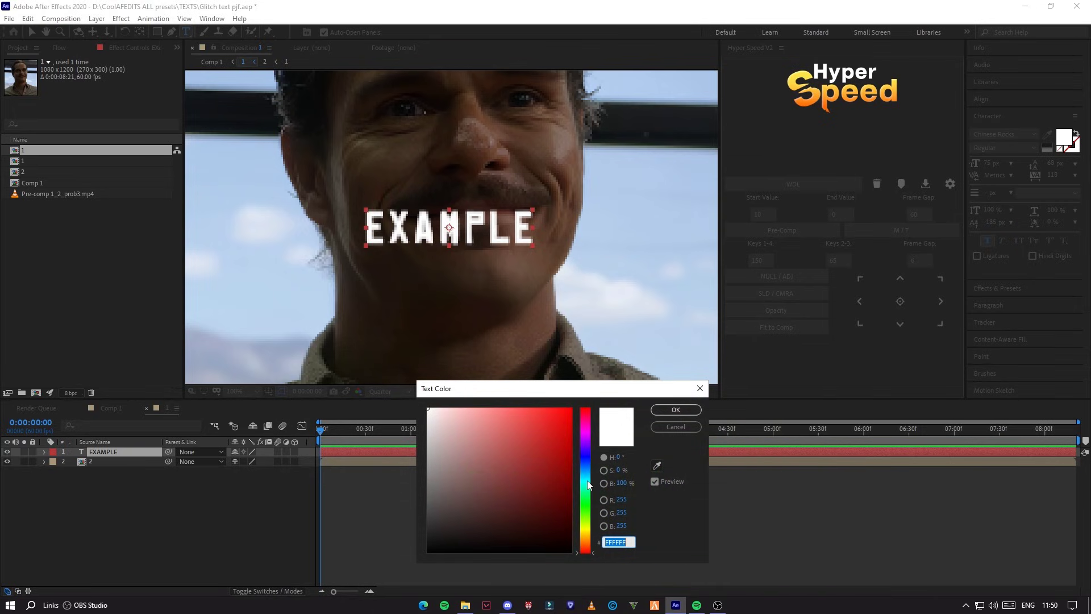
pyautogui.moveTo(588, 484); pyautogui.dragTo(588, 469)
pyautogui.click(566, 430)
pyautogui.click(667, 409)
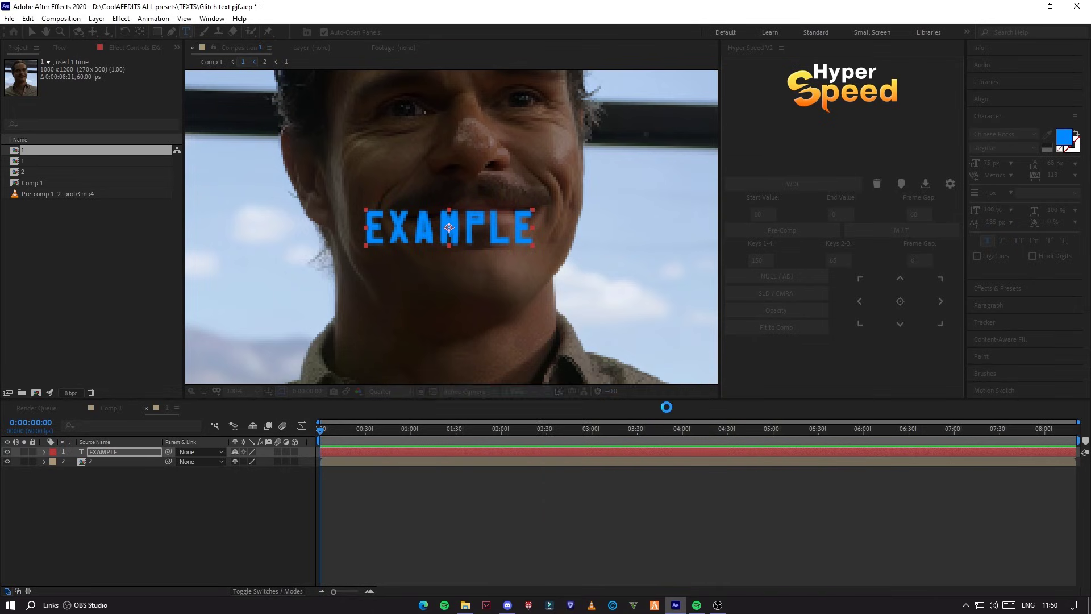
# - Apply the Bevel Alpha effect to the EXAMPLE text with its default settings
pyautogui.scroll(-1, 517, 303)
pyautogui.click(1005, 117)
pyautogui.click(1010, 134)
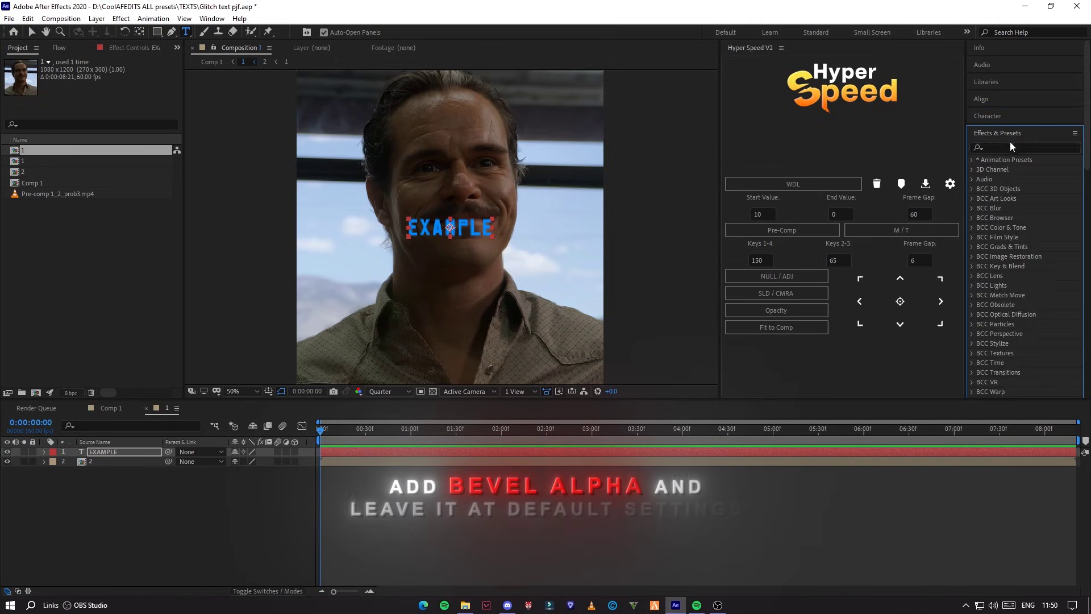
pyautogui.click(1013, 147)
pyautogui.write('beve')
pyautogui.doubleClick(1015, 227)
pyautogui.click(483, 483)
pyautogui.press('v')
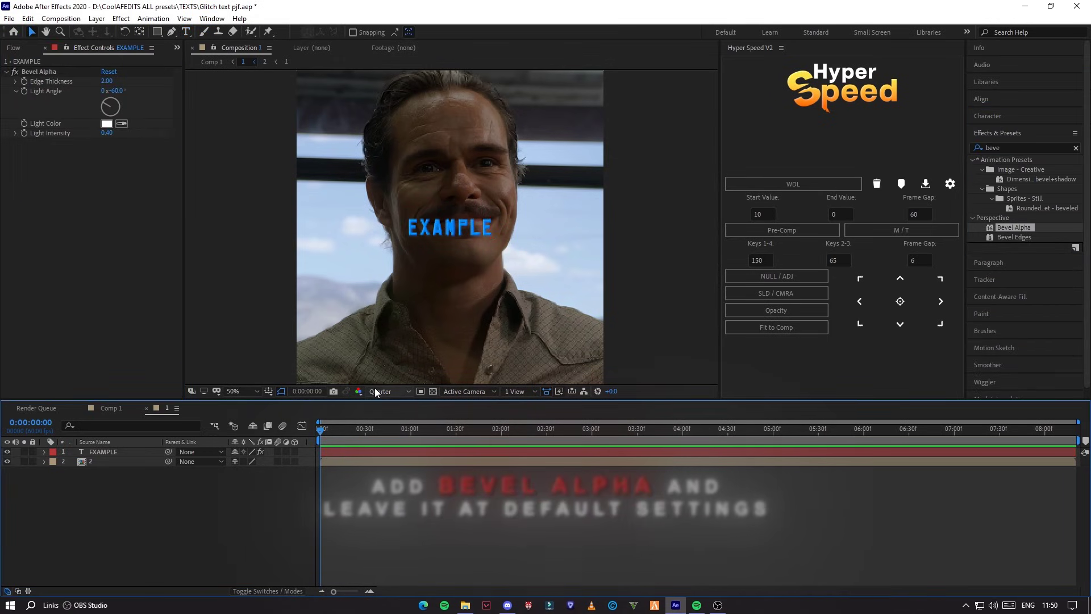
pyautogui.click(375, 391)
pyautogui.click(380, 417)
pyautogui.scroll(1, 367, 301)
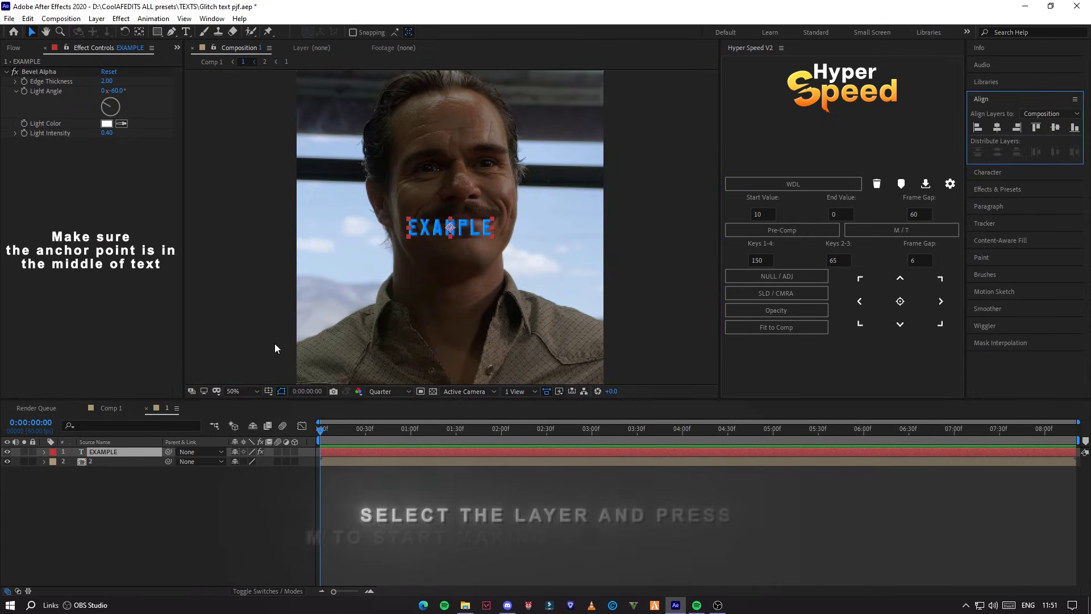
# - Keyframe the EXAMPLE layer's unlinked scale: 77, 100% at frame 0, 77, 391% at frame 1 and 143, 96% at frame 2
pyautogui.click(73, 461)
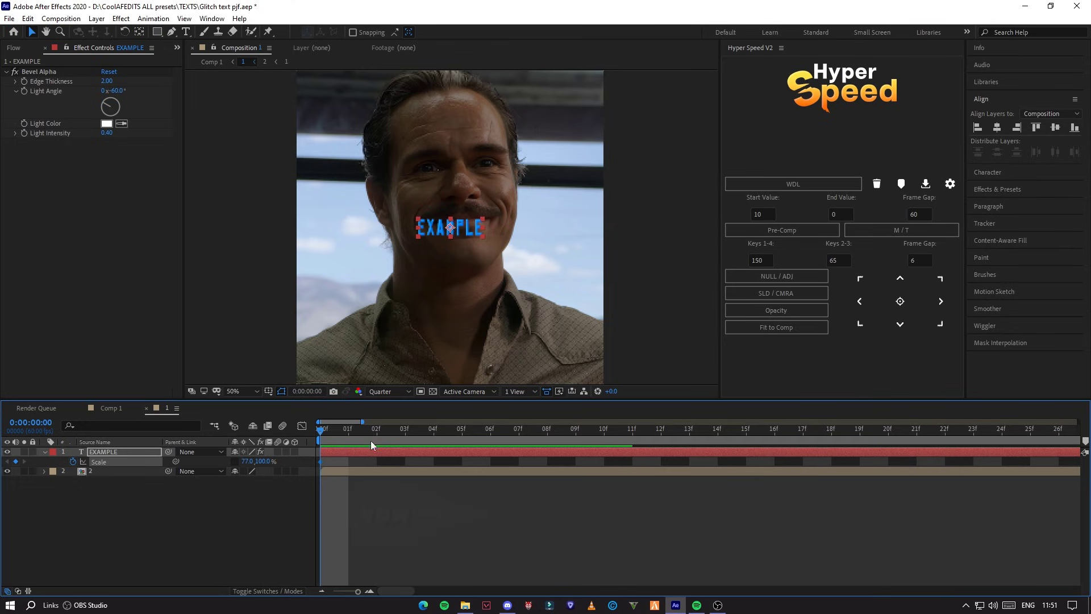
pyautogui.press('pagedown')
pyautogui.moveTo(263, 461); pyautogui.dragTo(428, 461)
pyautogui.press('pagedown')
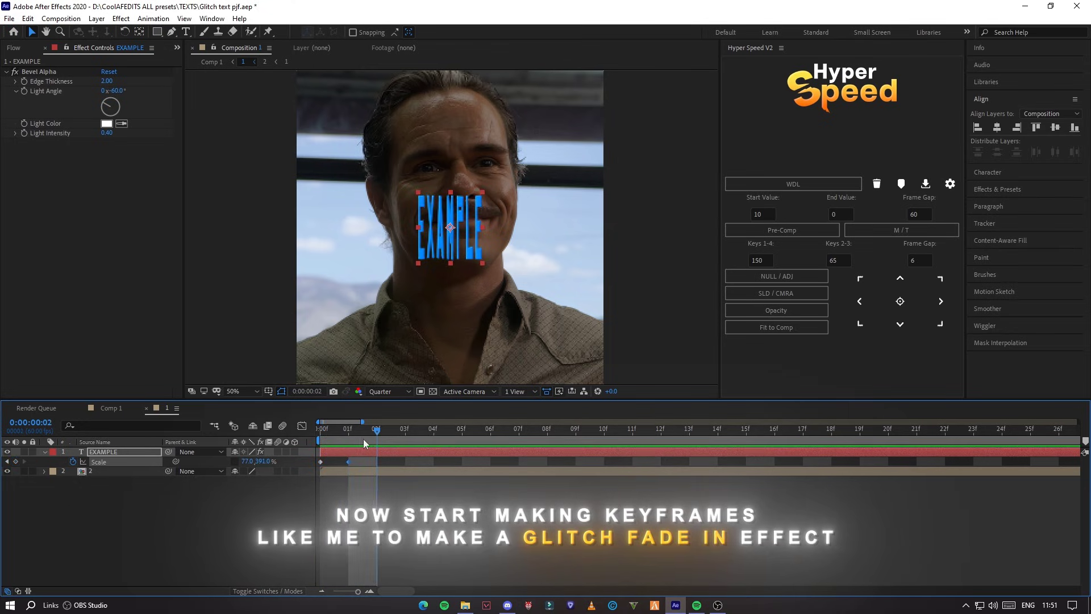
pyautogui.moveTo(247, 461); pyautogui.dragTo(96, 461)
pyautogui.moveTo(350, 433); pyautogui.dragTo(407, 433)
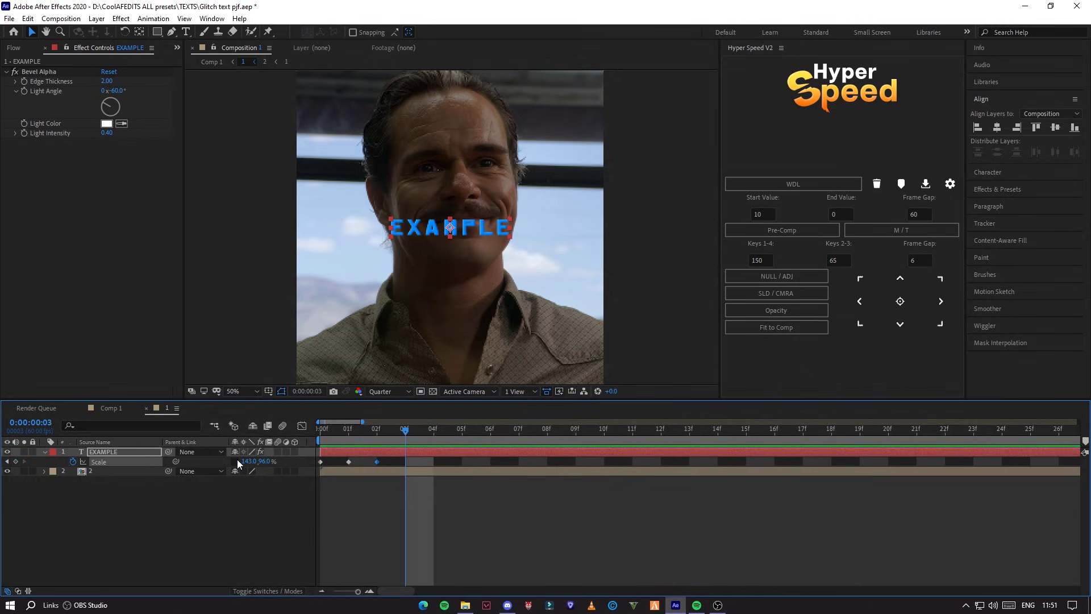
# - Add differently stretched scale keyframes at frames 3, 4 and 5, ending with 100, 100% at frame 6
pyautogui.moveTo(259, 460); pyautogui.dragTo(234, 461)
pyautogui.click(431, 433)
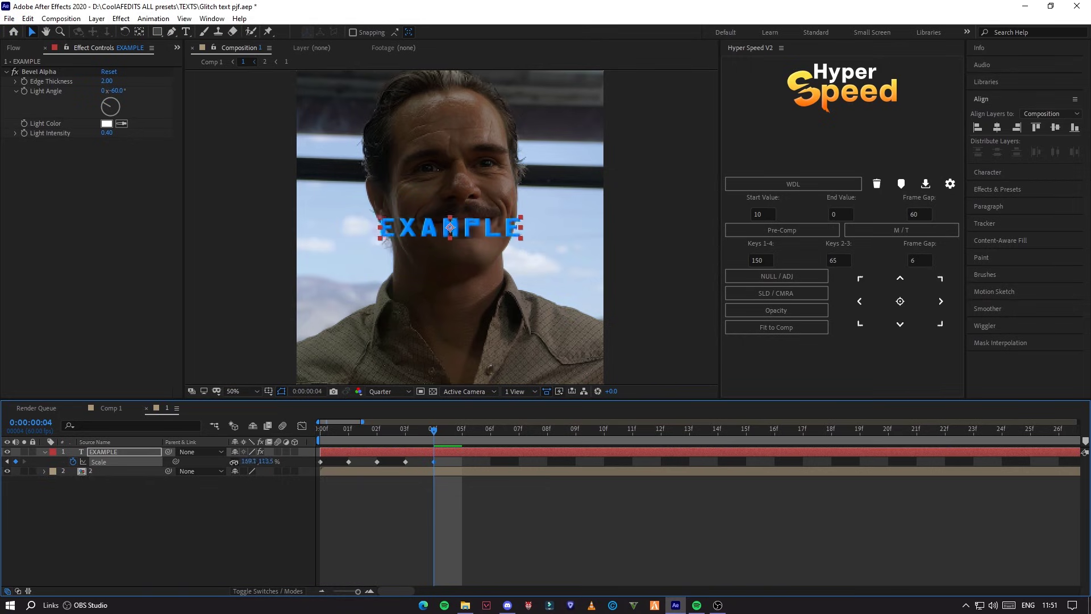
pyautogui.press('pagedown')
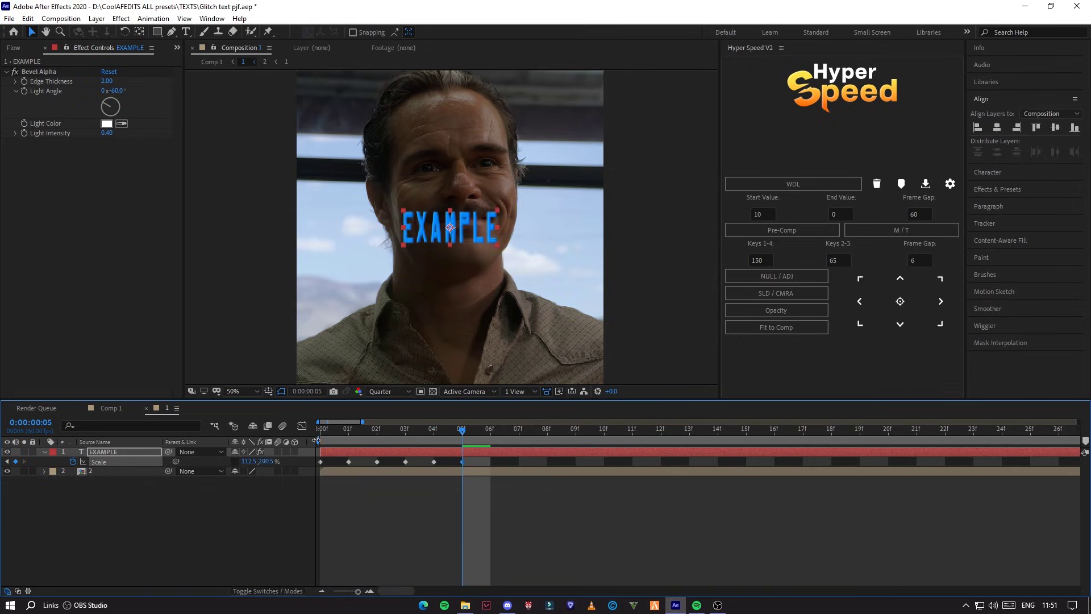
pyautogui.click(480, 431)
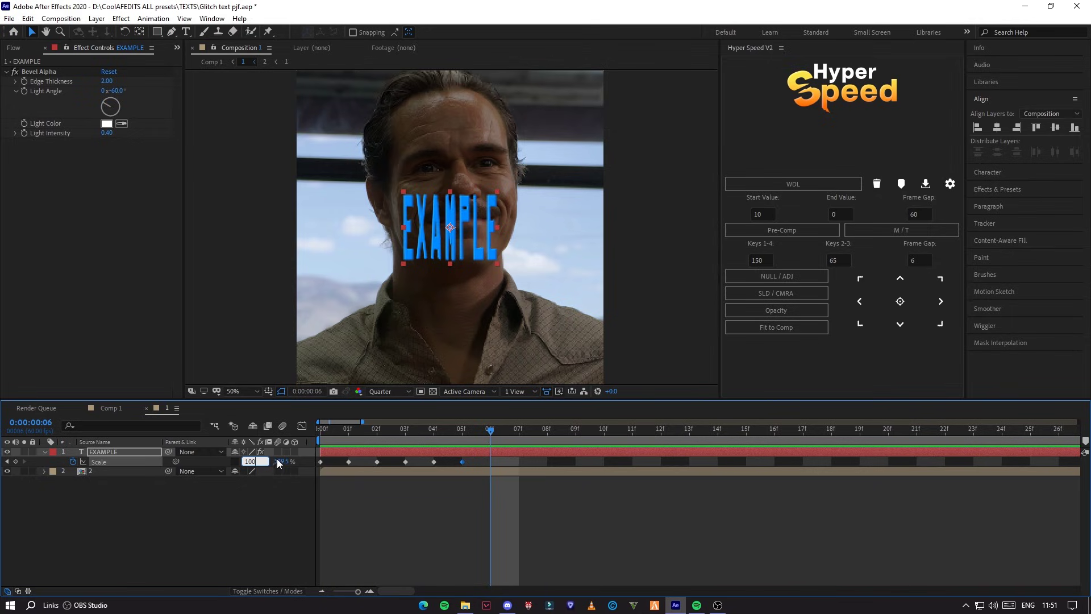
pyautogui.write('100')
pyautogui.click(314, 503)
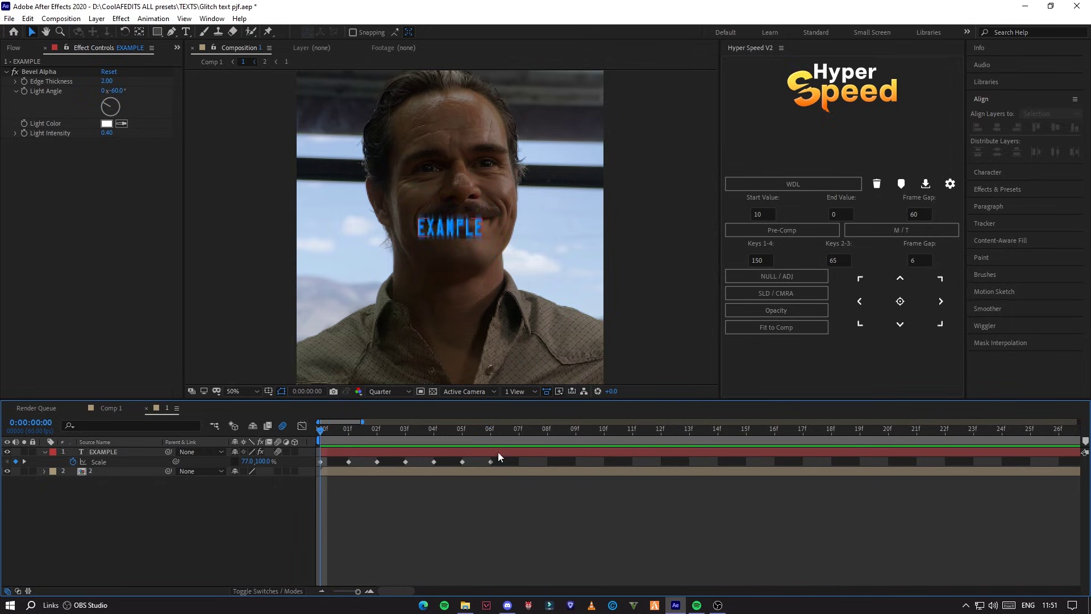
# - Stretch the EXAMPLE layer's scale keyframes evenly so the last one falls on frame 7, and scrub through the glitch
pyautogui.moveTo(498, 456); pyautogui.dragTo(317, 466)
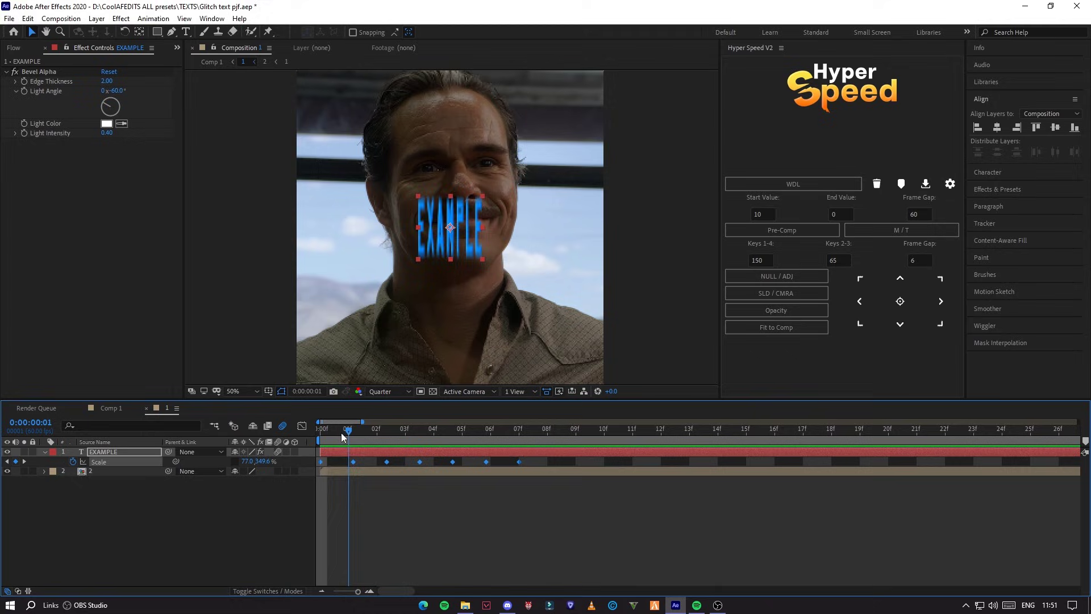
pyautogui.moveTo(391, 432); pyautogui.dragTo(661, 434)
pyautogui.click(575, 516)
pyautogui.scroll(-2, 611, 304)
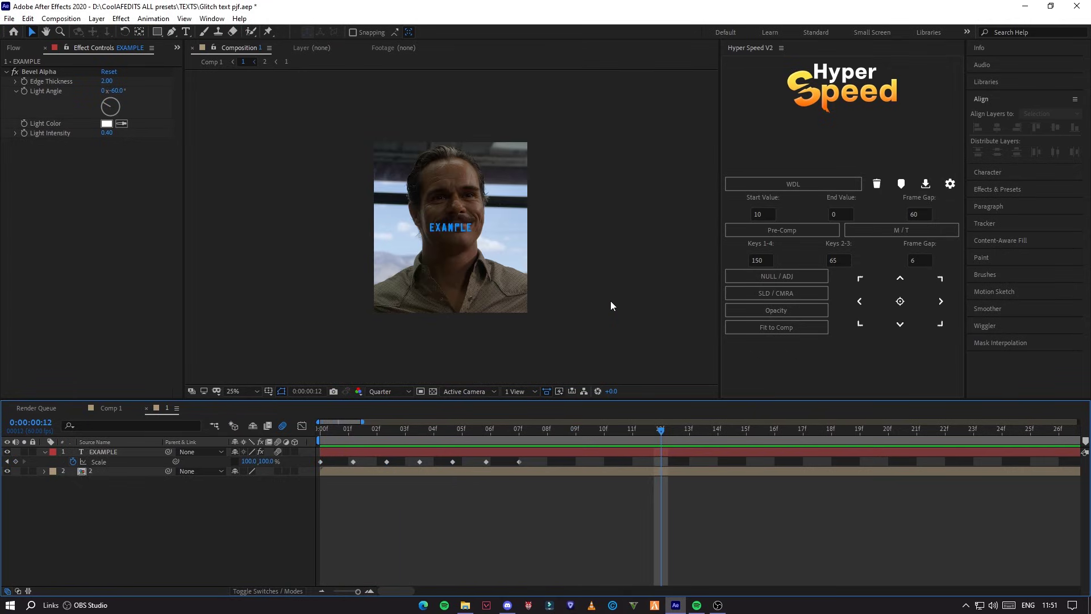
pyautogui.scroll(3, 610, 302)
pyautogui.scroll(-1, 616, 312)
# - Duplicate the EXAMPLE text layer to make a second word
pyautogui.click(618, 452)
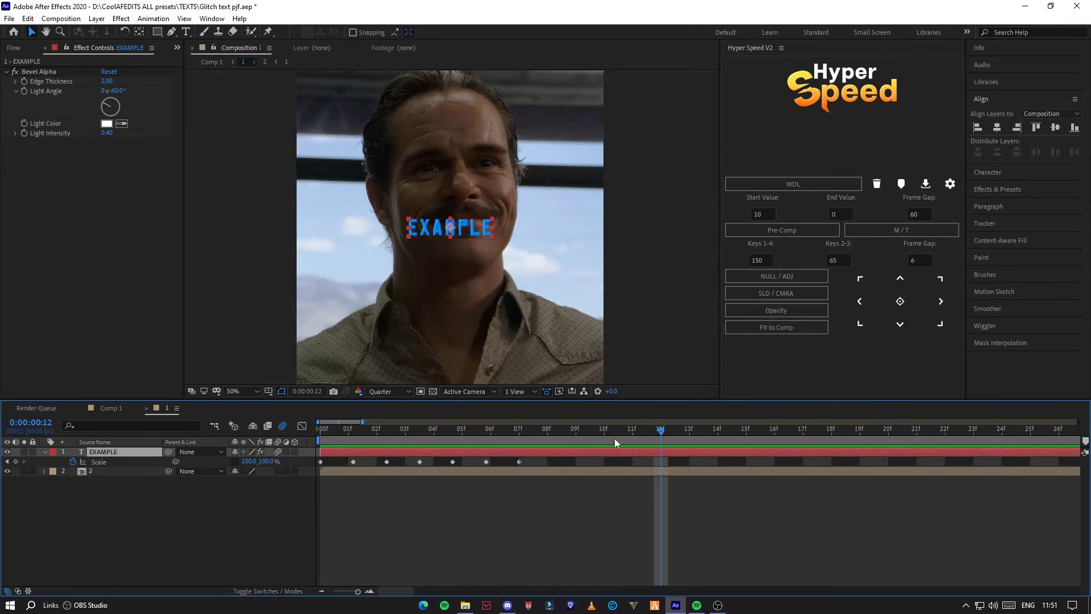
pyautogui.moveTo(615, 432); pyautogui.dragTo(421, 435)
pyautogui.click(356, 489)
pyautogui.click(349, 450)
pyautogui.hotkey('ctrl', 'd')
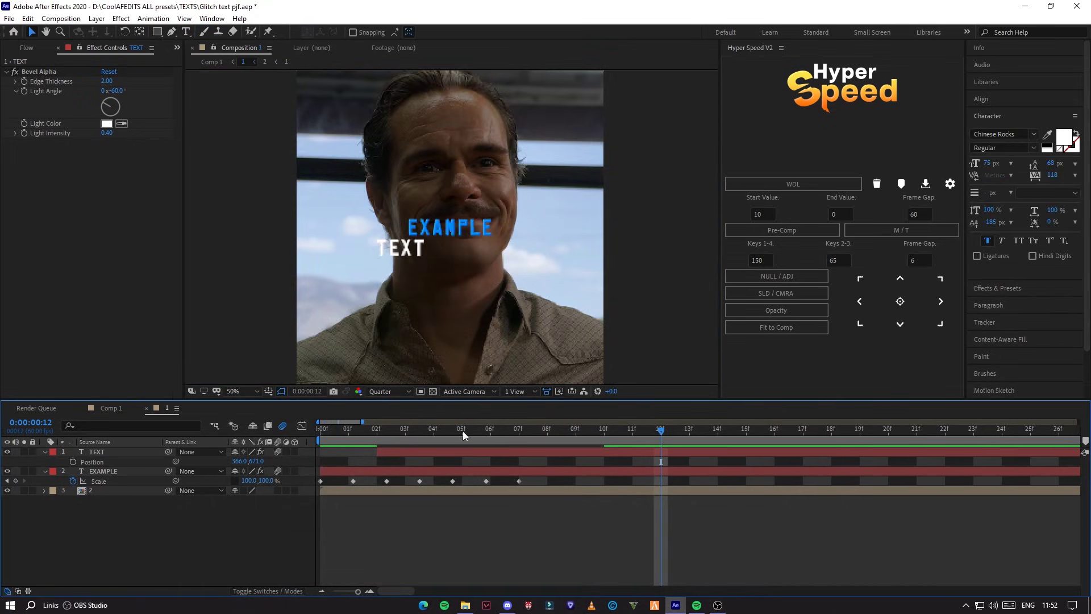
# - Apply the Increase Tracking preset to the EXAMPLE layer from frame 0 and reveal its keyframed properties
pyautogui.click(405, 430)
pyautogui.press('Home')
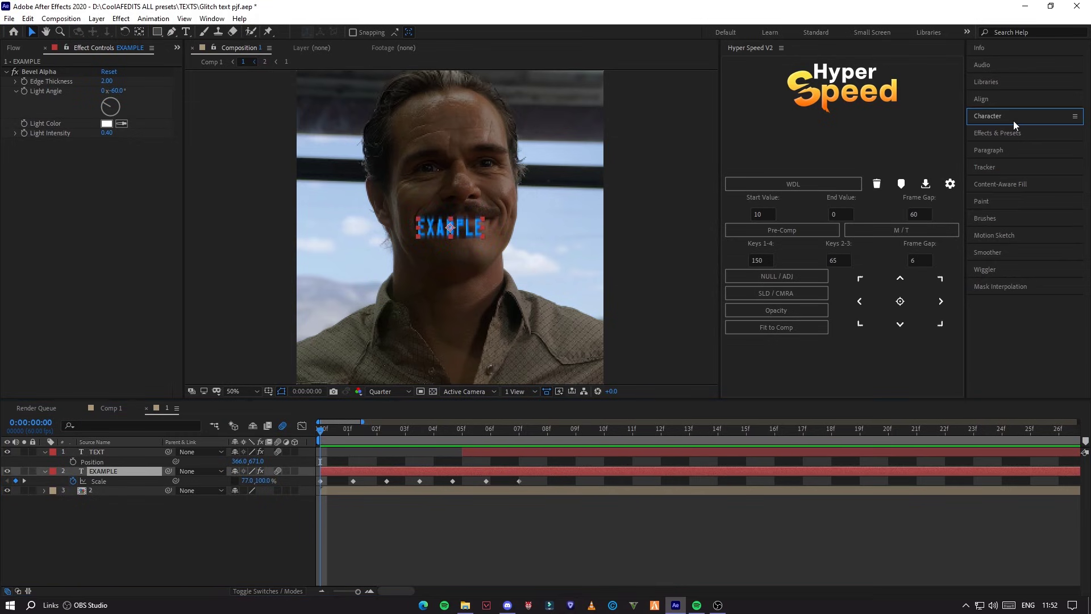
pyautogui.click(1013, 117)
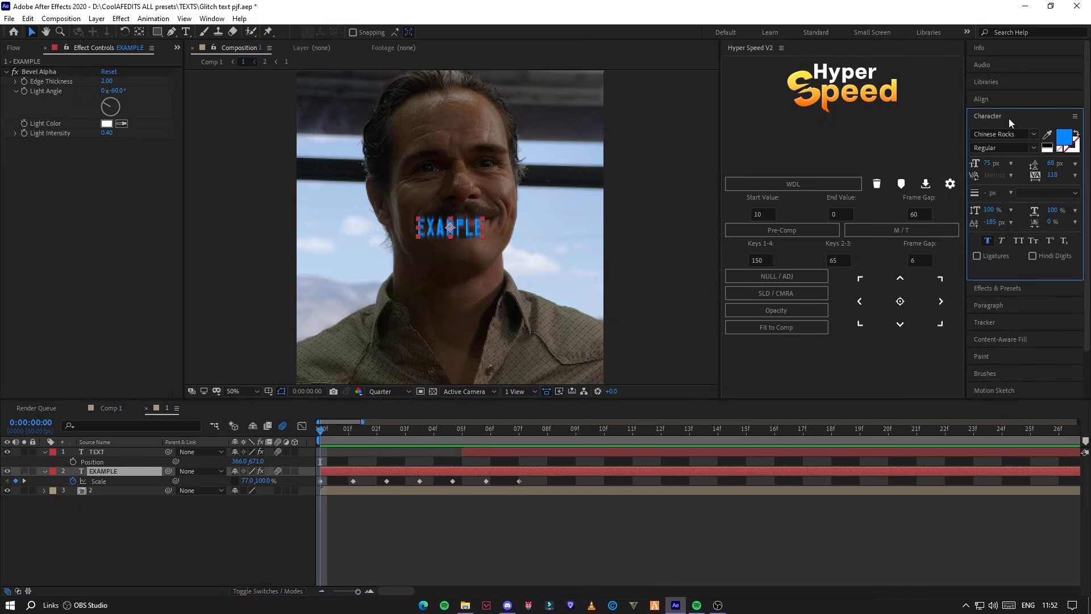
pyautogui.click(1008, 116)
pyautogui.click(1007, 133)
pyautogui.doubleClick(1000, 147)
pyautogui.write('track')
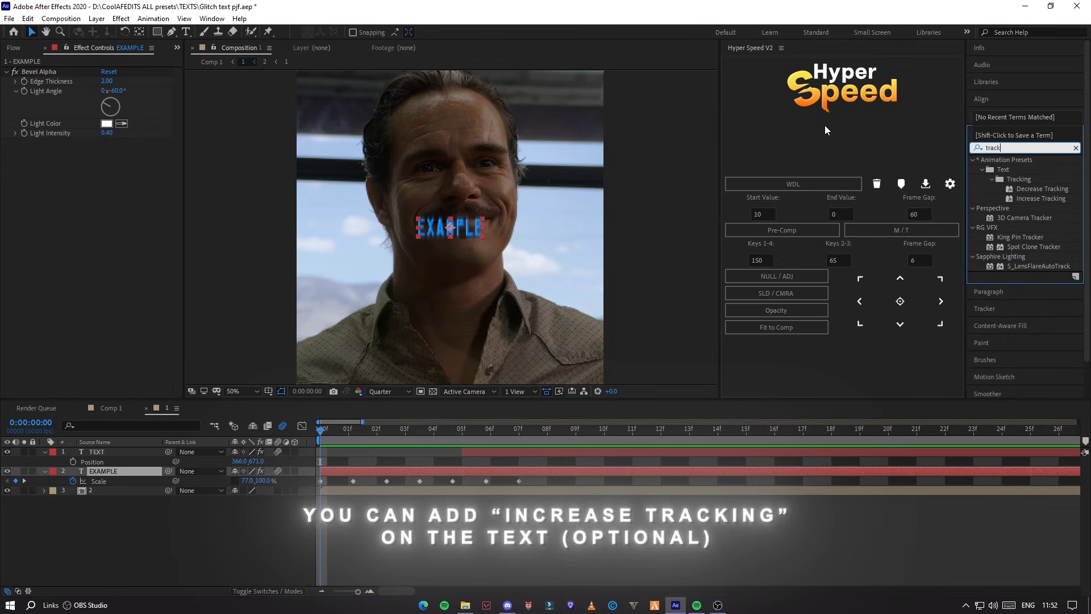
pyautogui.click(1041, 198)
pyautogui.moveTo(358, 592); pyautogui.dragTo(354, 591)
pyautogui.press('u')
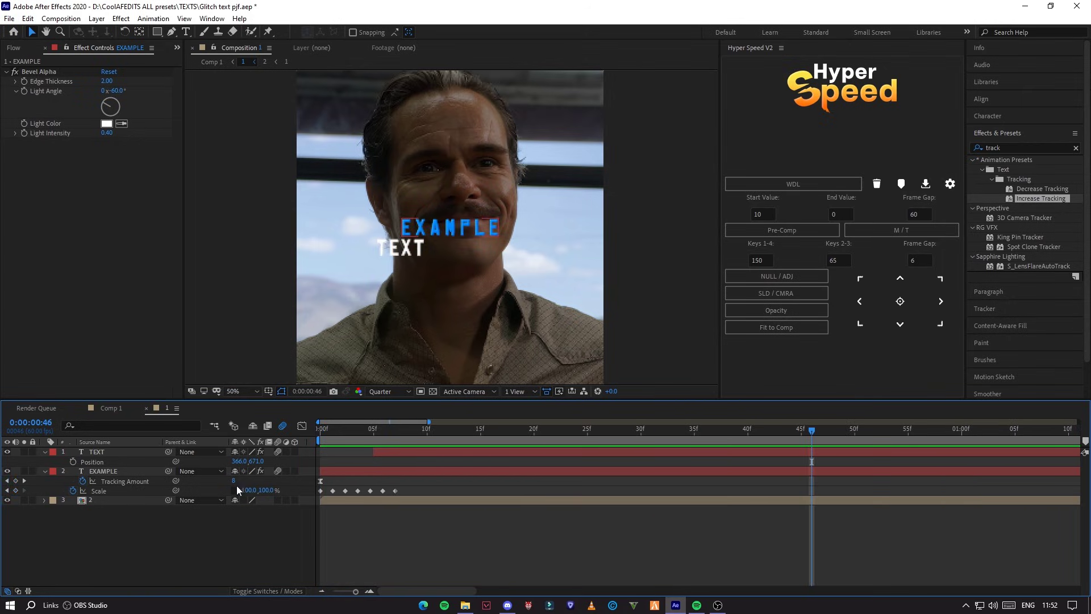
# - Set a Tracking Amount keyframe on the EXAMPLE layer at frame 46 and play back the animation
pyautogui.click(380, 469)
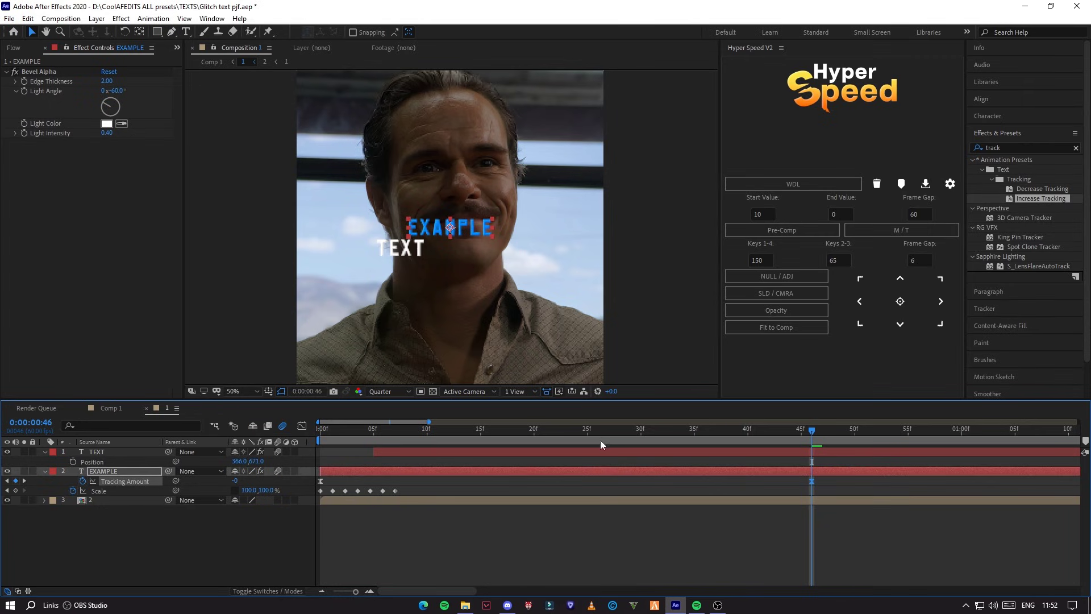
pyautogui.press('space')
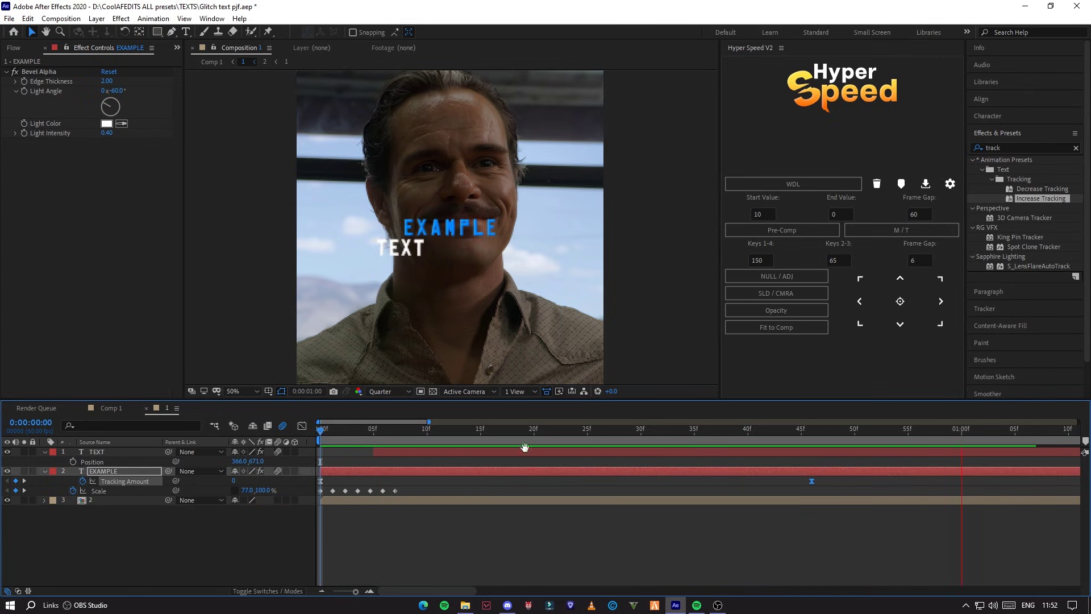
pyautogui.moveTo(522, 436); pyautogui.dragTo(288, 444)
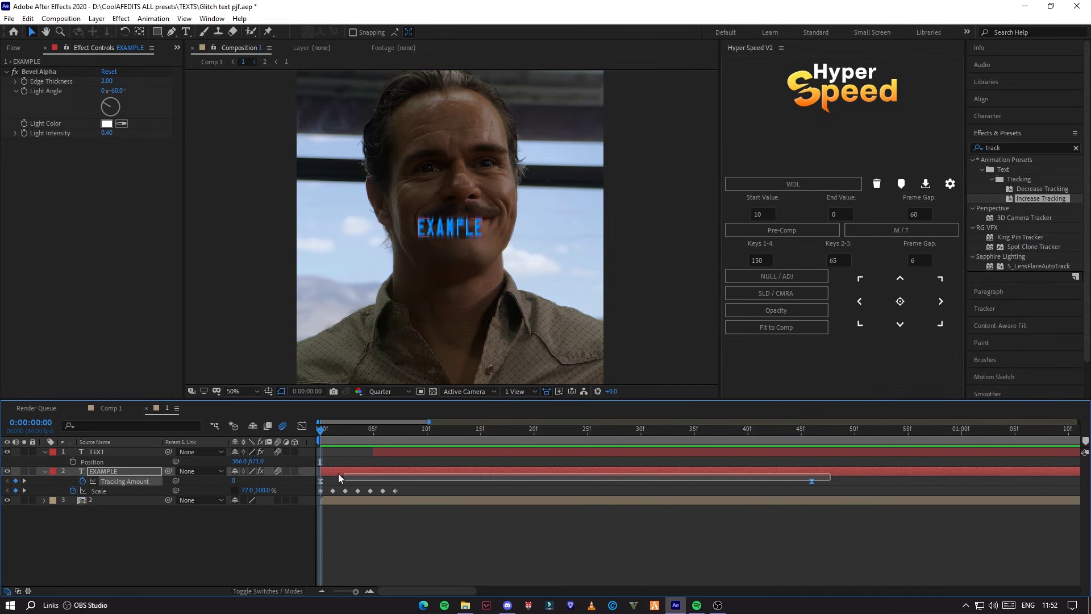
# - Convert both of the EXAMPLE layer's Tracking Amount keyframes to linear interpolation and preview the motion
pyautogui.moveTo(338, 474); pyautogui.dragTo(310, 475)
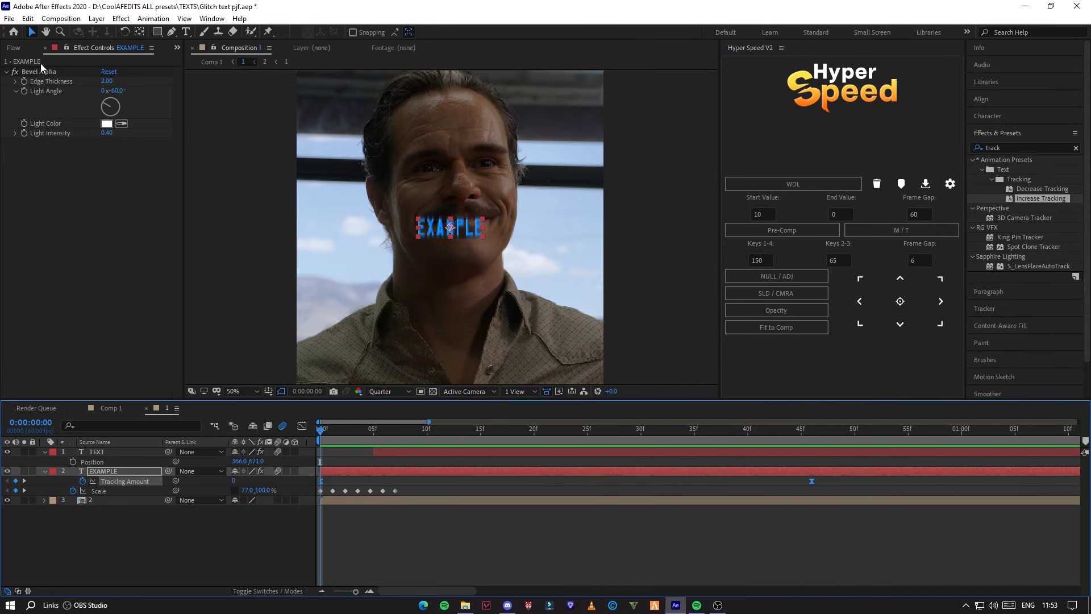
pyautogui.click(303, 426)
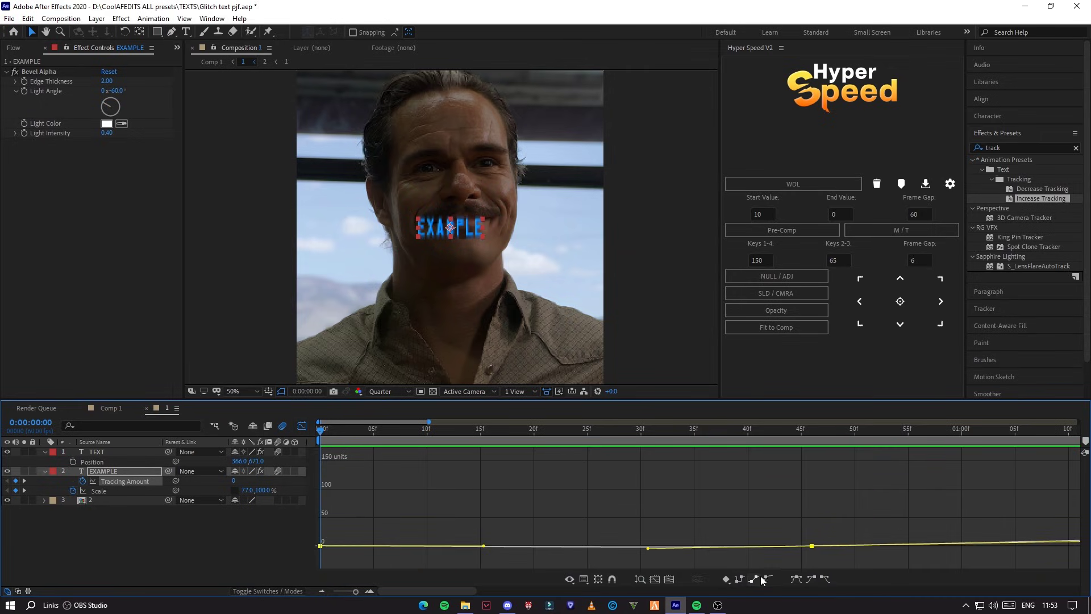
pyautogui.click(302, 426)
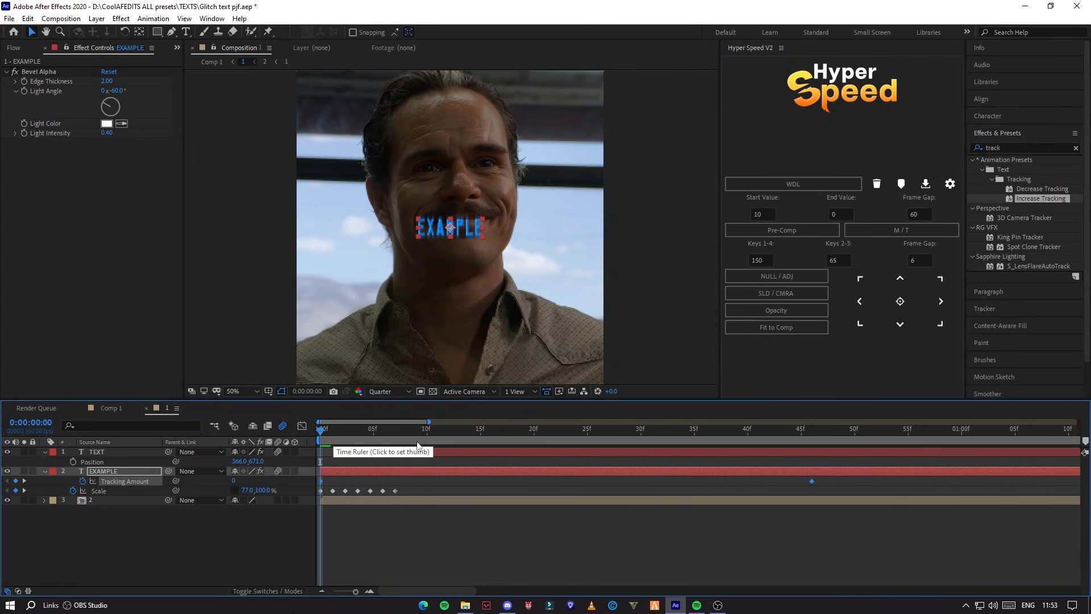
pyautogui.press('space')
pyautogui.press('space')
# - Extend the EXAMPLE layer's tracking animation by moving its last Tracking Amount keyframe to about 3 seconds
pyautogui.click(24, 482)
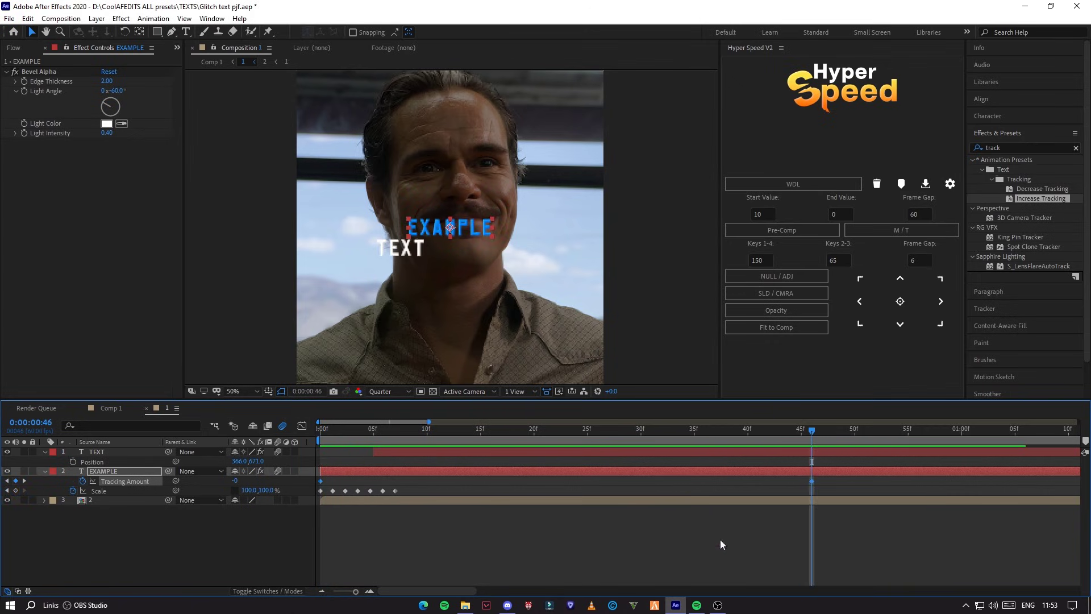
pyautogui.click(720, 543)
pyautogui.click(16, 481)
pyautogui.click(16, 481)
pyautogui.scroll(-5, 586, 488)
pyautogui.moveTo(586, 487); pyautogui.dragTo(562, 476)
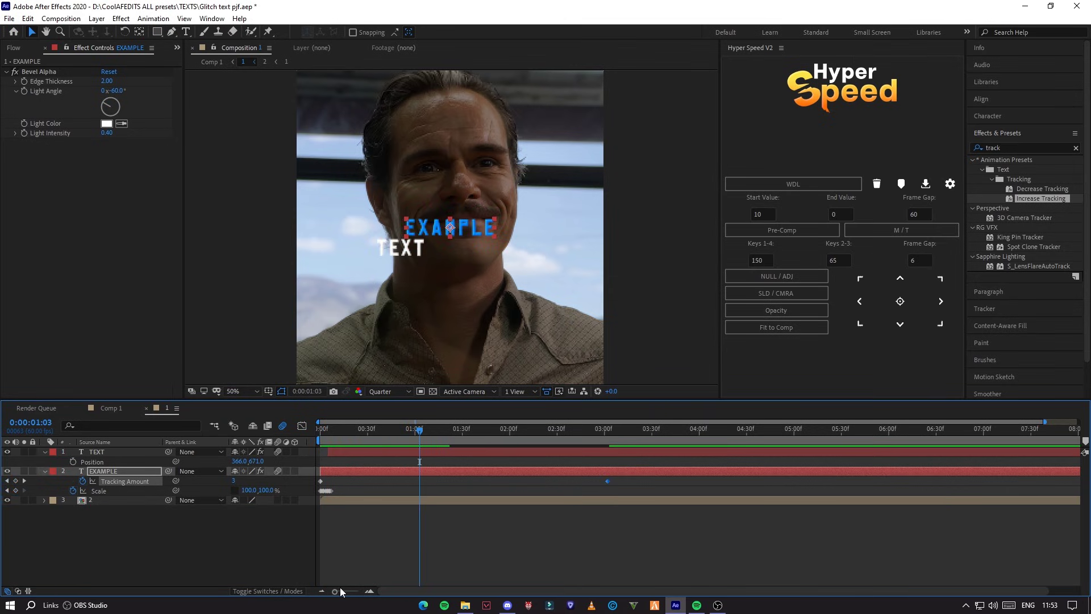
# - Copy the EXAMPLE layer's Tracking Amount animation onto the TEXT layer at its start on frame 5, and preview it
pyautogui.click(260, 523)
pyautogui.click(122, 480)
pyautogui.click(332, 455)
pyautogui.press('i')
pyautogui.hotkey('ctrl', 'v')
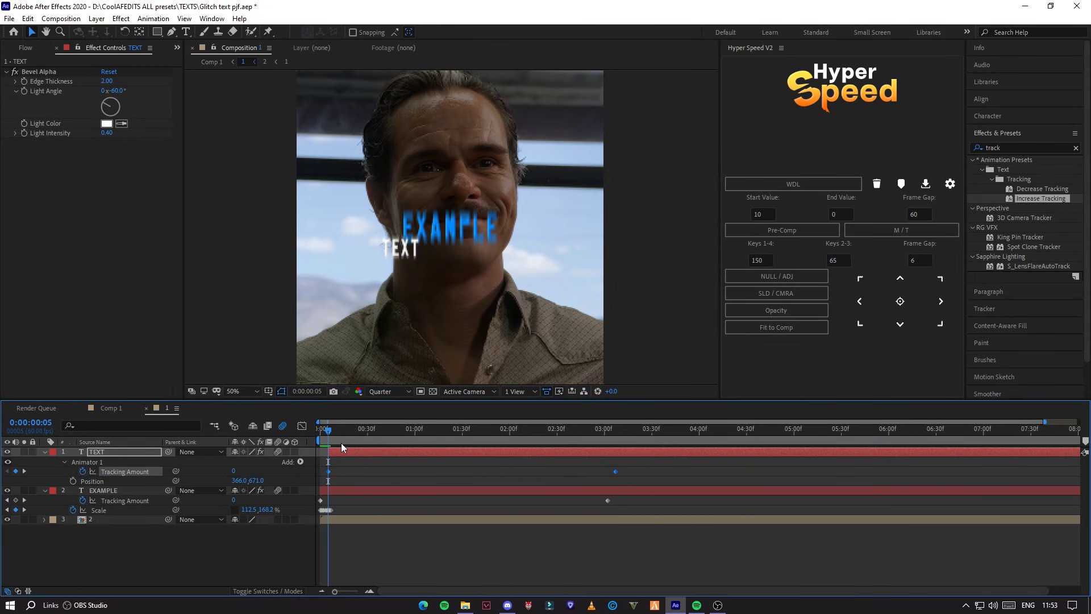
pyautogui.press('space')
pyautogui.moveTo(339, 438); pyautogui.dragTo(333, 442)
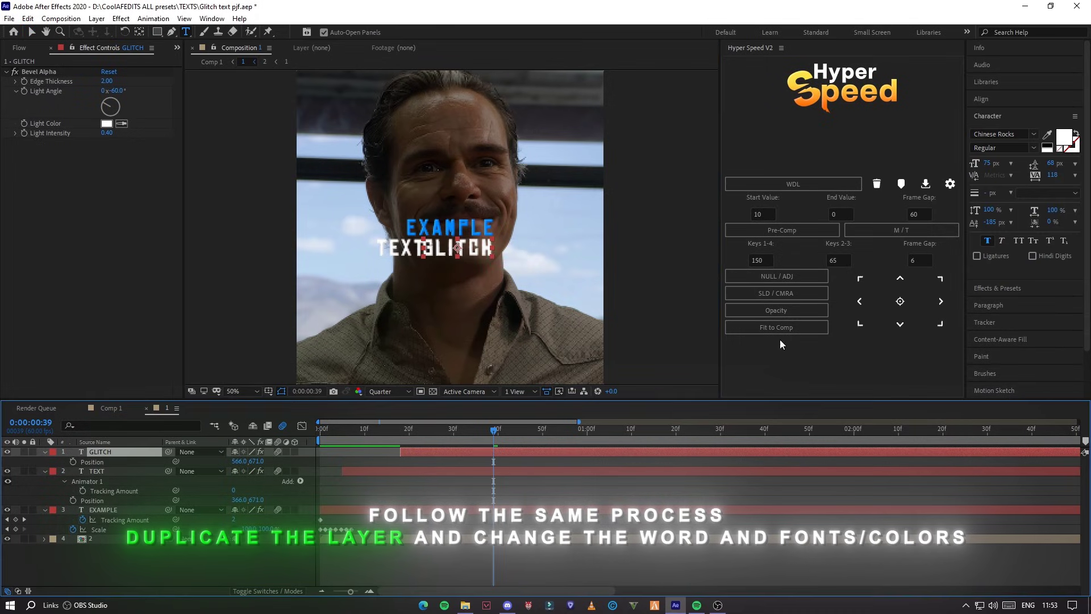
# - Restyle the GLITCH word in orange with the Bungee font at 102 px and preview it
pyautogui.click(1003, 134)
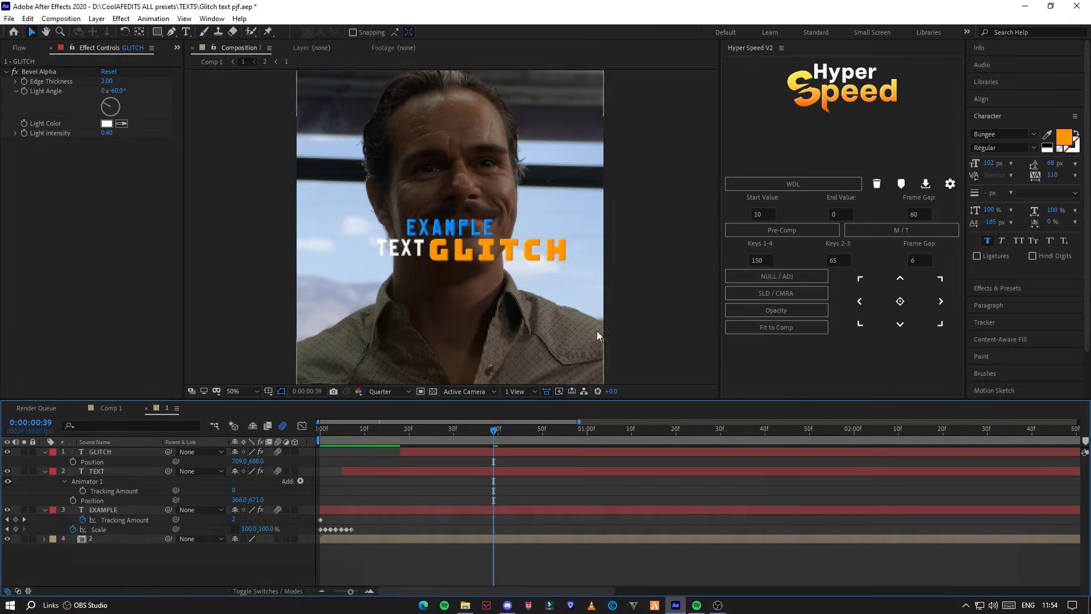
pyautogui.press('space')
# - Copy the EXAMPLE layer's Tracking Amount animation onto the GLITCH layer at frame 18 and move the word to about 725, 682
pyautogui.click(344, 509)
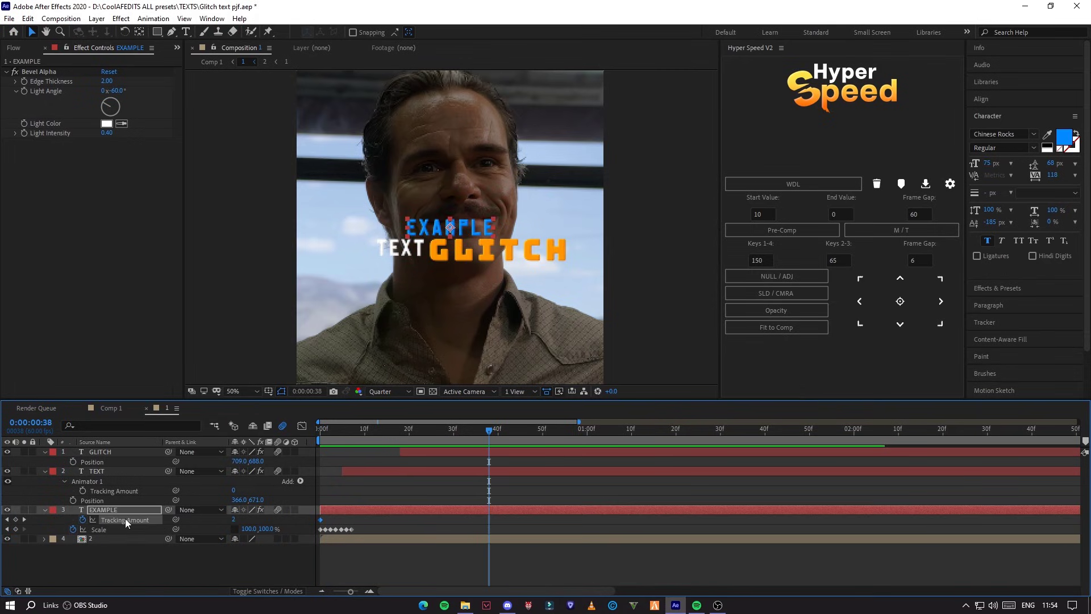
pyautogui.click(407, 455)
pyautogui.click(401, 438)
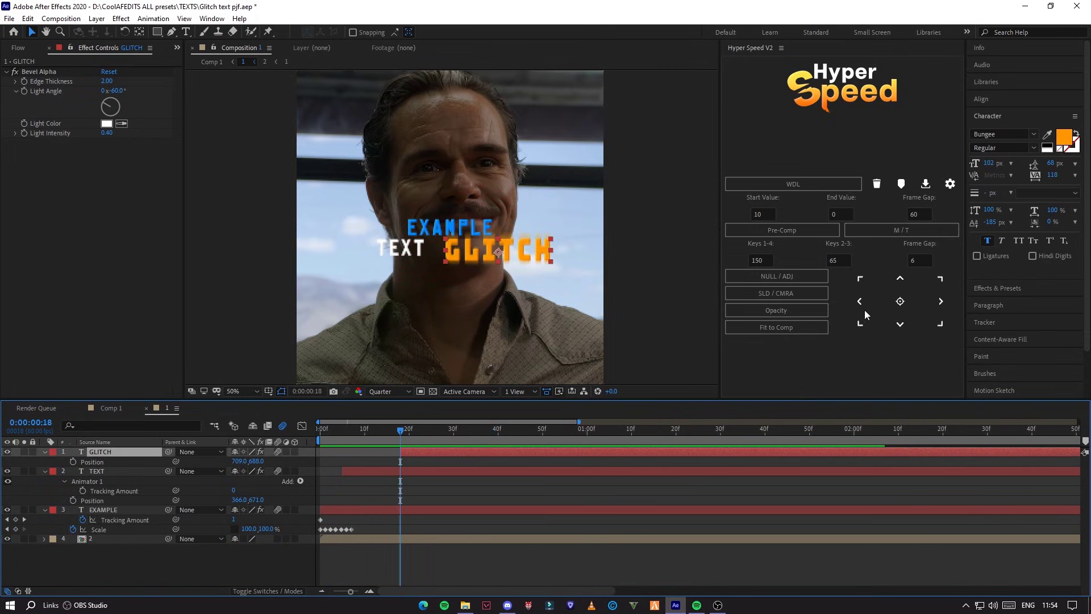
pyautogui.hotkey('ctrl', 'v')
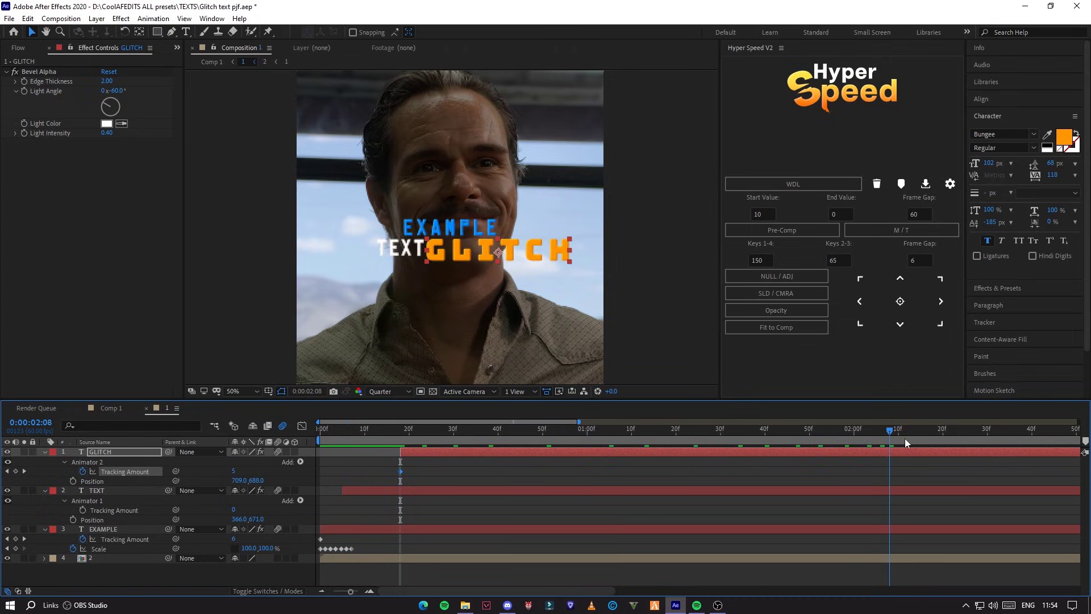
pyautogui.moveTo(516, 252); pyautogui.dragTo(520, 254)
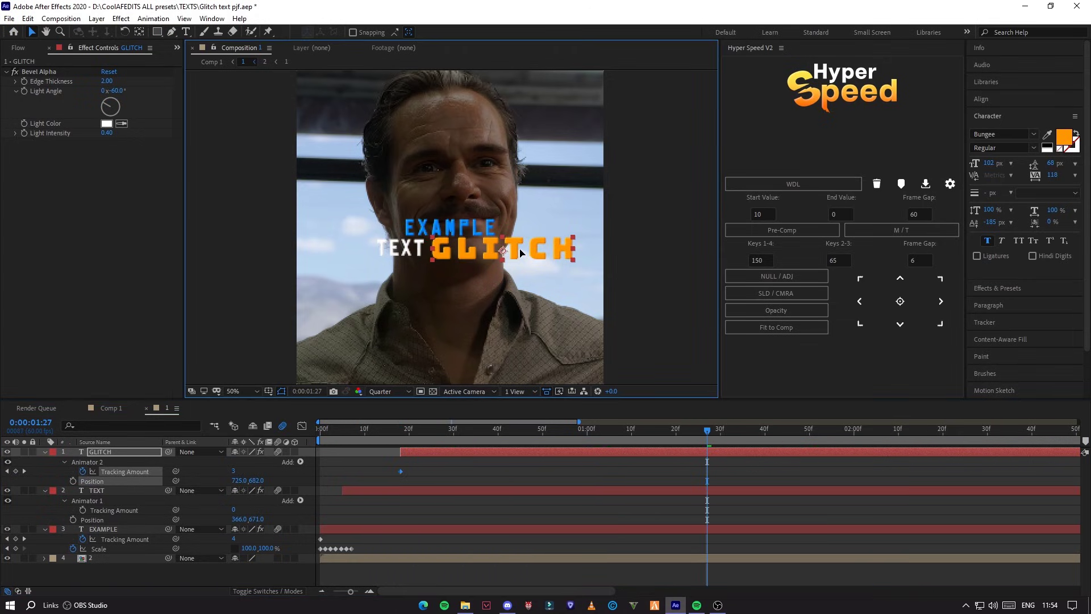
pyautogui.press('Home')
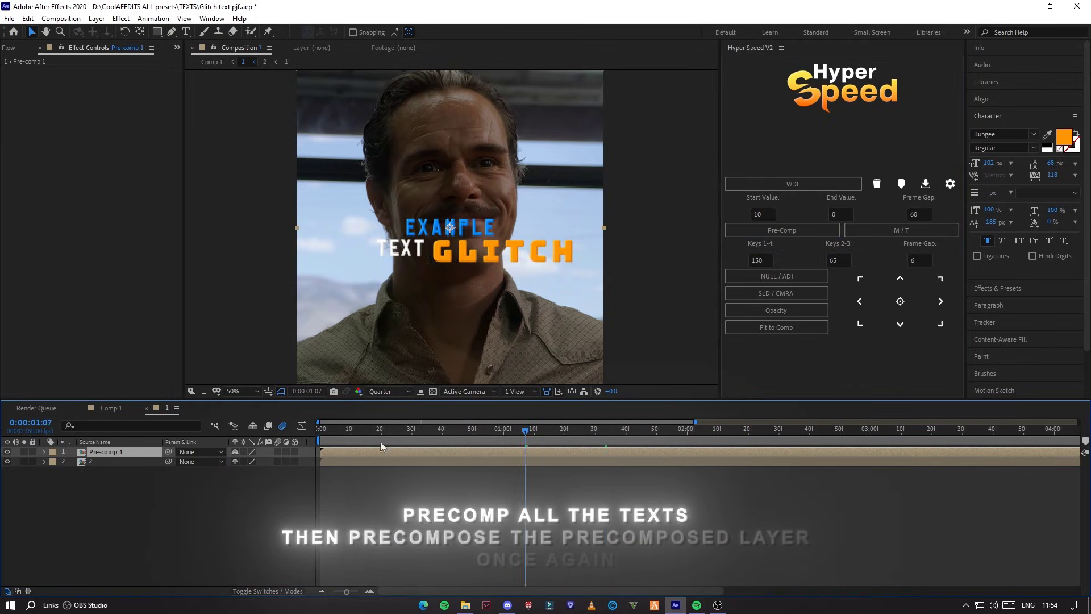
# - Preview the precomposed text, end the work area at about 3:43, and precompose Pre-comp 1 once again
pyautogui.press('Home')
pyautogui.press('space')
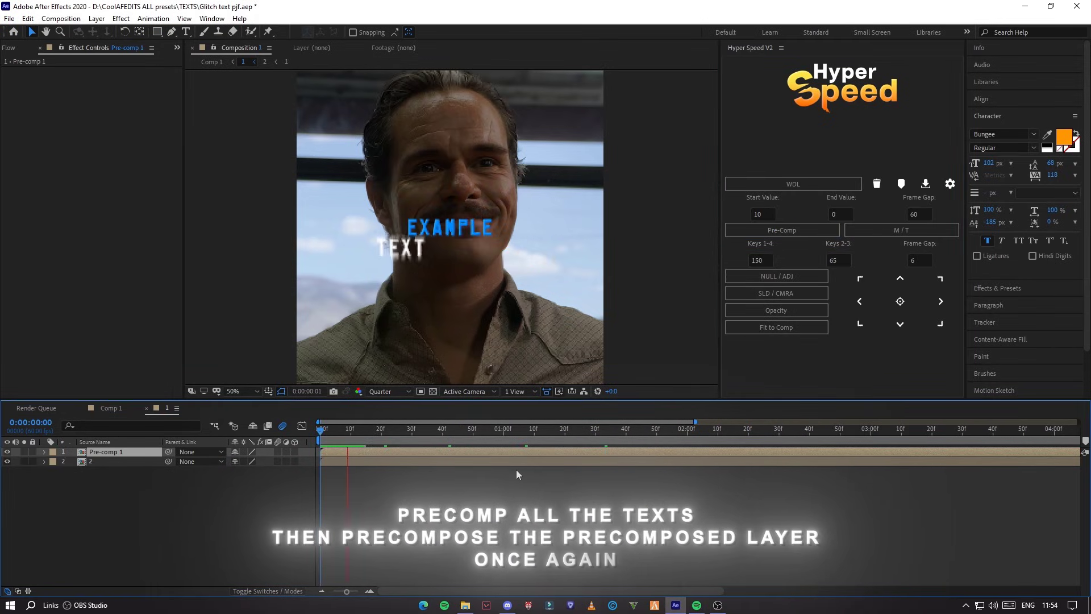
pyautogui.moveTo(594, 430); pyautogui.dragTo(485, 438)
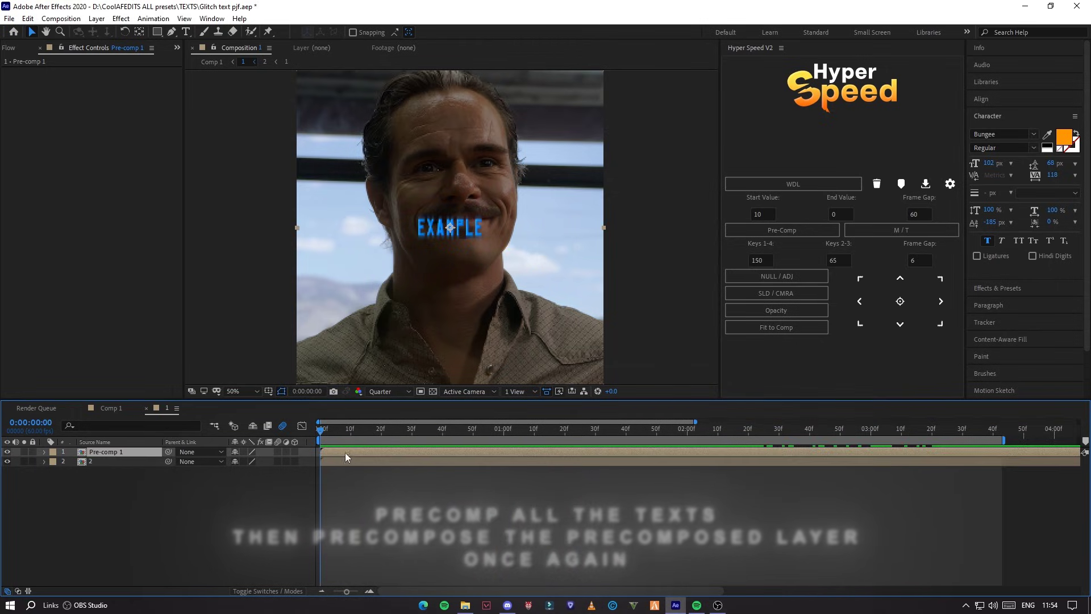
pyautogui.click(782, 230)
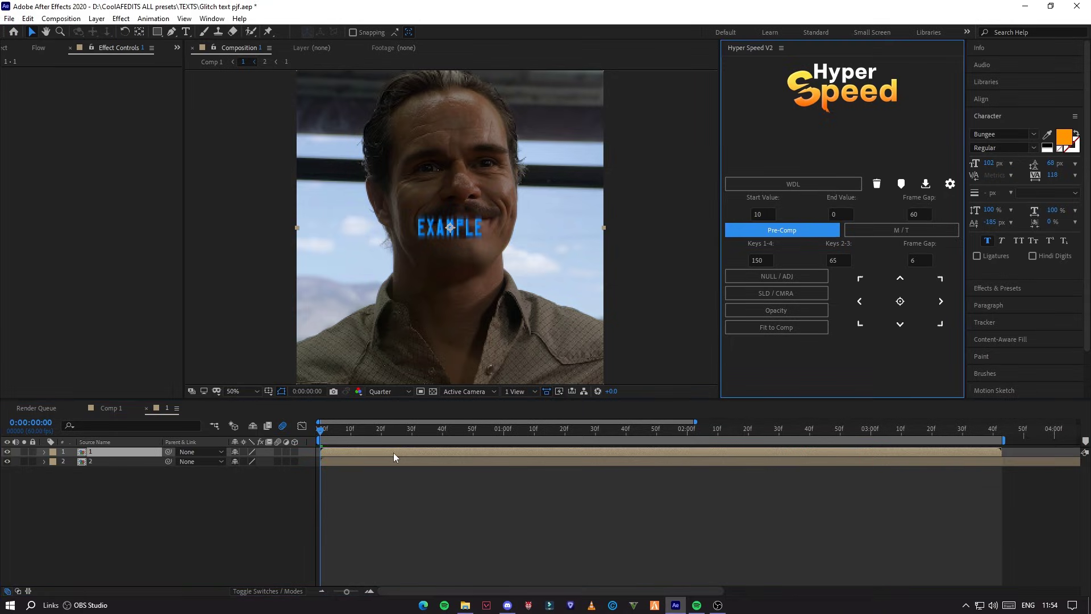
# - Open the nested text composition and add a new adjustment layer above Pre-comp 1
pyautogui.moveTo(342, 432); pyautogui.dragTo(386, 439)
pyautogui.click(397, 451)
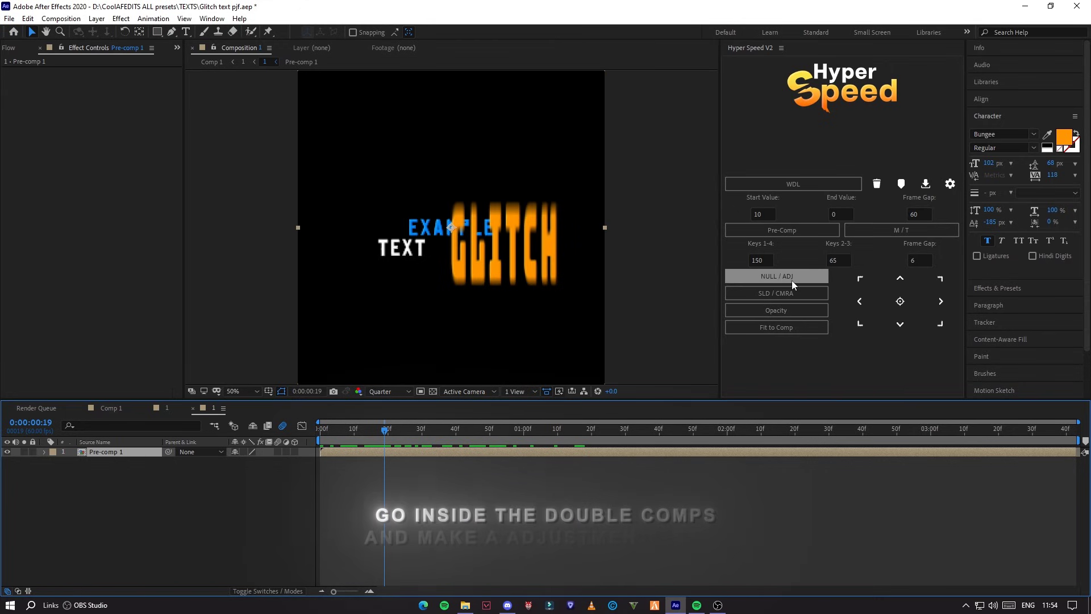
pyautogui.rightClick(234, 498)
pyautogui.moveTo(188, 384)
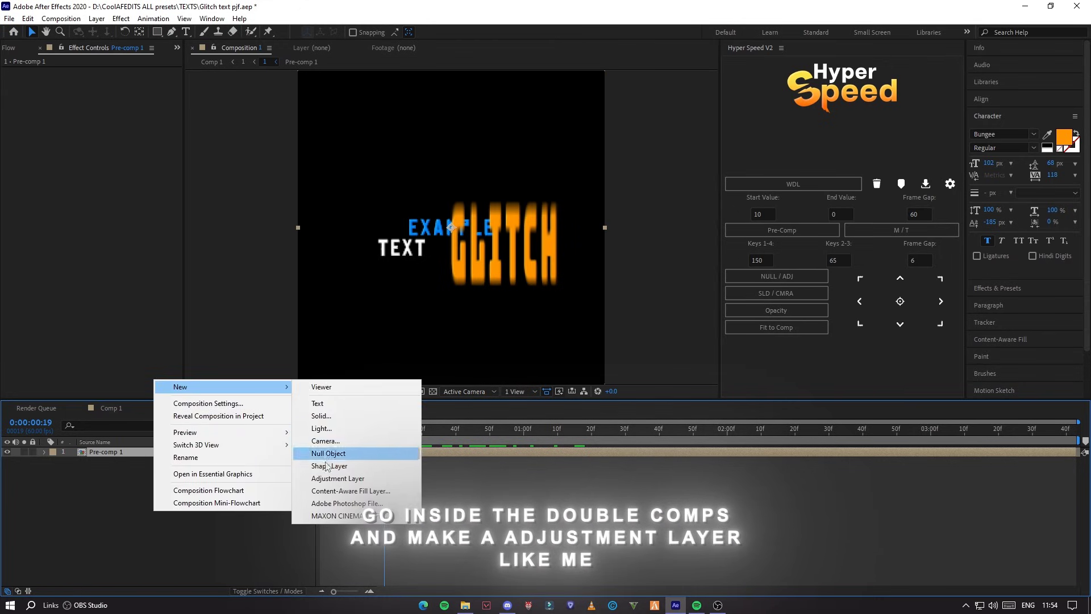
pyautogui.click(335, 483)
# - Split the adjustment layer at frame 47 and delete the part after the split
pyautogui.click(453, 430)
pyautogui.moveTo(468, 429); pyautogui.dragTo(479, 430)
pyautogui.hotkey('ctrl', 'shift', 'd')
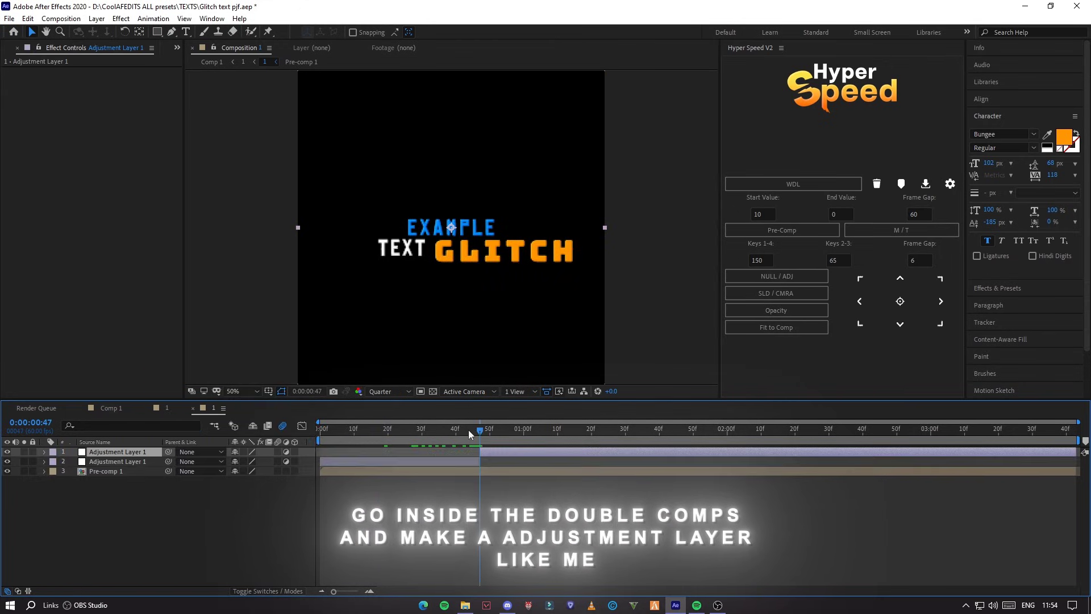
pyautogui.click(396, 433)
pyautogui.press('Delete')
# - Find the BCC Cross Glitch effect and apply it to the adjustment layer
pyautogui.click(1006, 116)
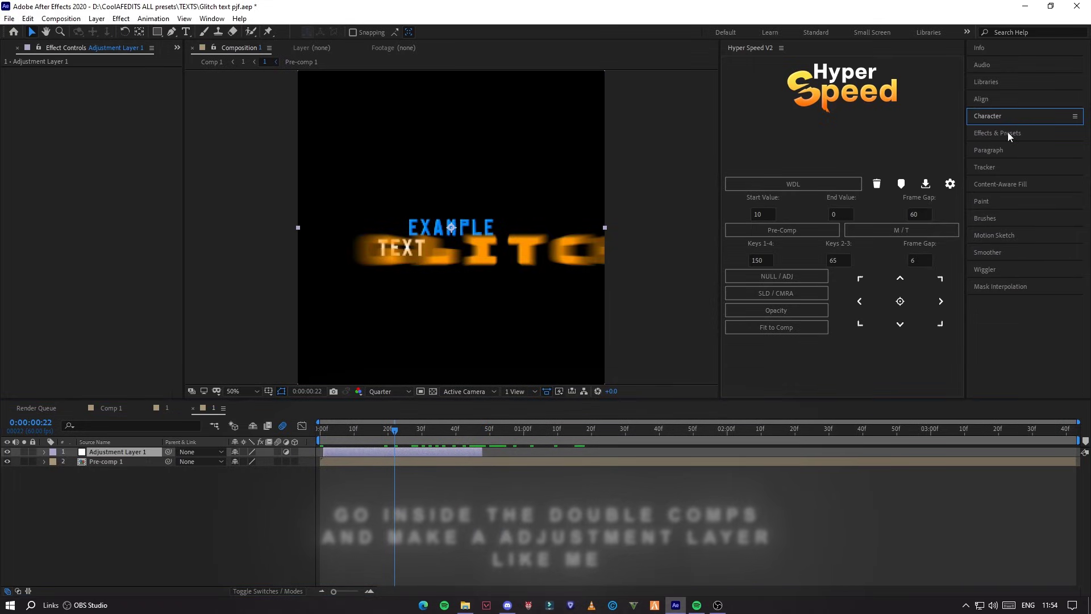
pyautogui.click(1009, 134)
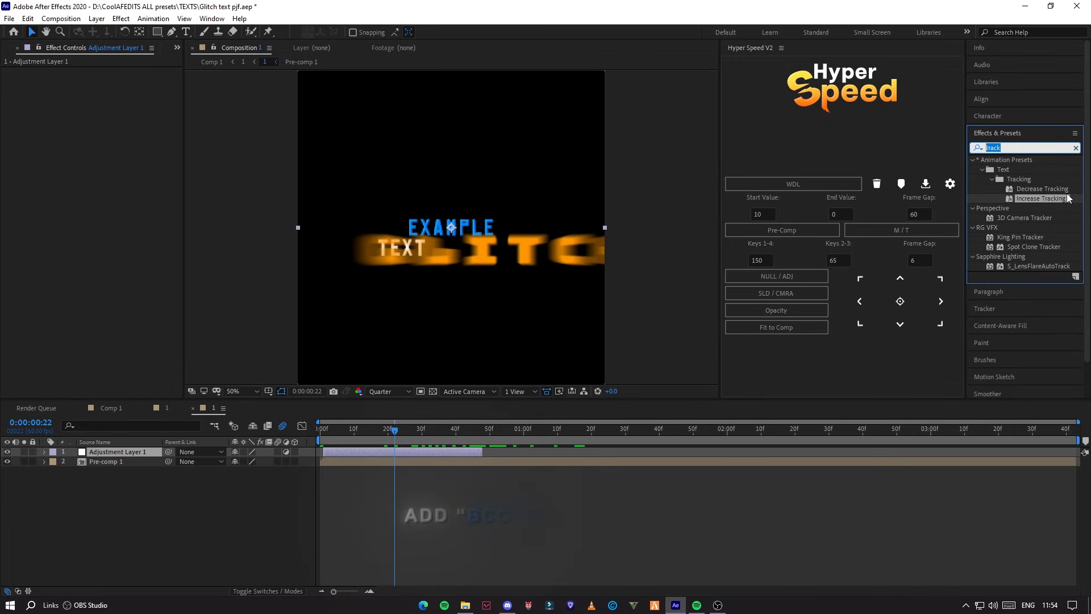
pyautogui.write('cross')
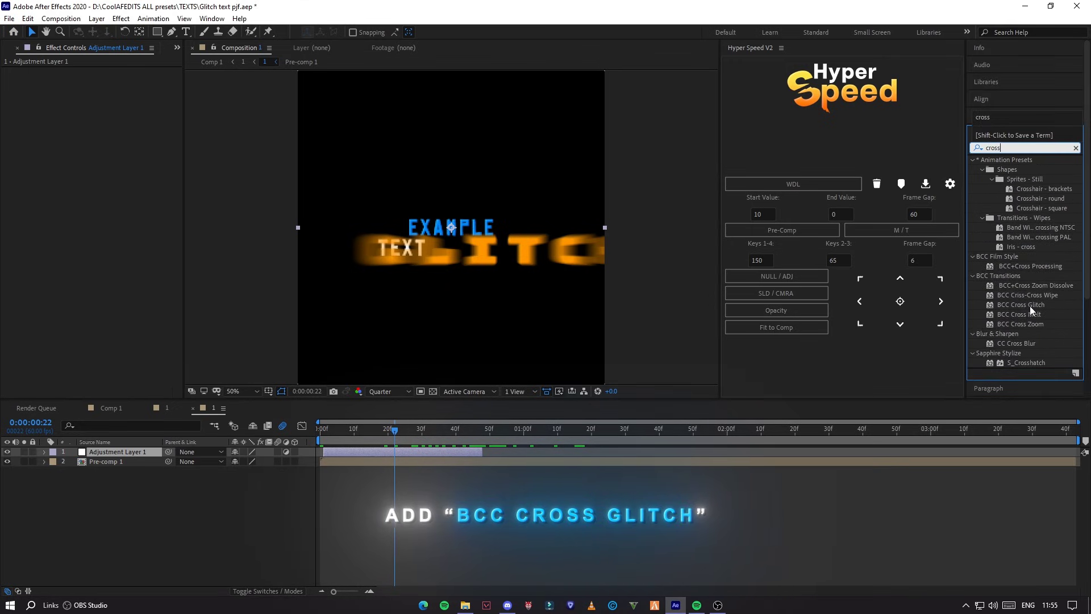
pyautogui.doubleClick(1021, 305)
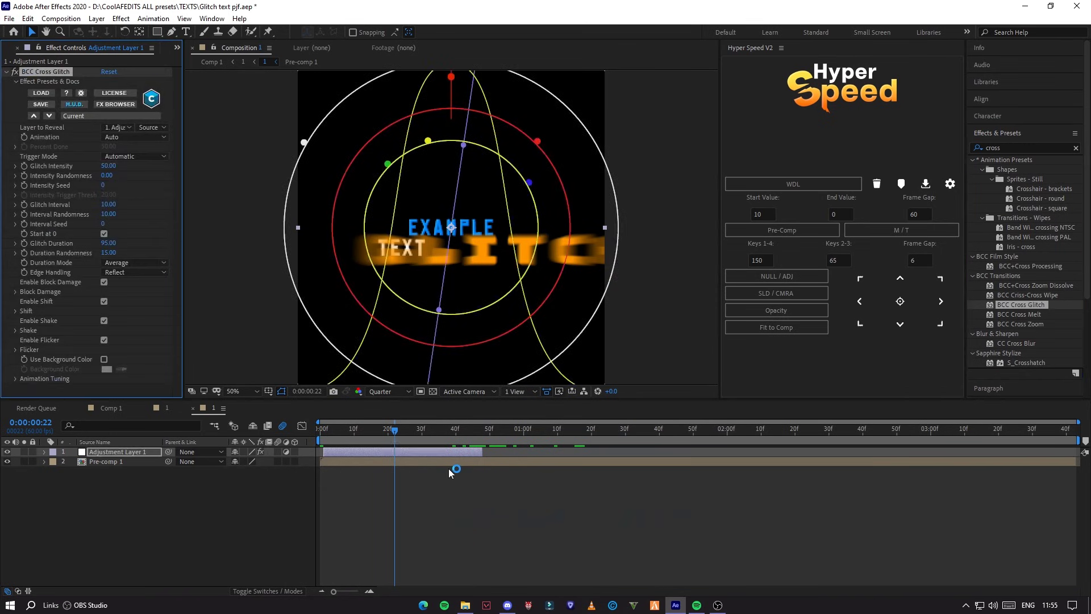
# - Set the Cross Glitch intensity to 15, lower its upper red on-screen handle slightly, and preview the glitch
pyautogui.moveTo(400, 434)
pyautogui.mouseDown()
pyautogui.moveTo(453, 439)
pyautogui.moveTo(409, 442)
pyautogui.mouseUp()
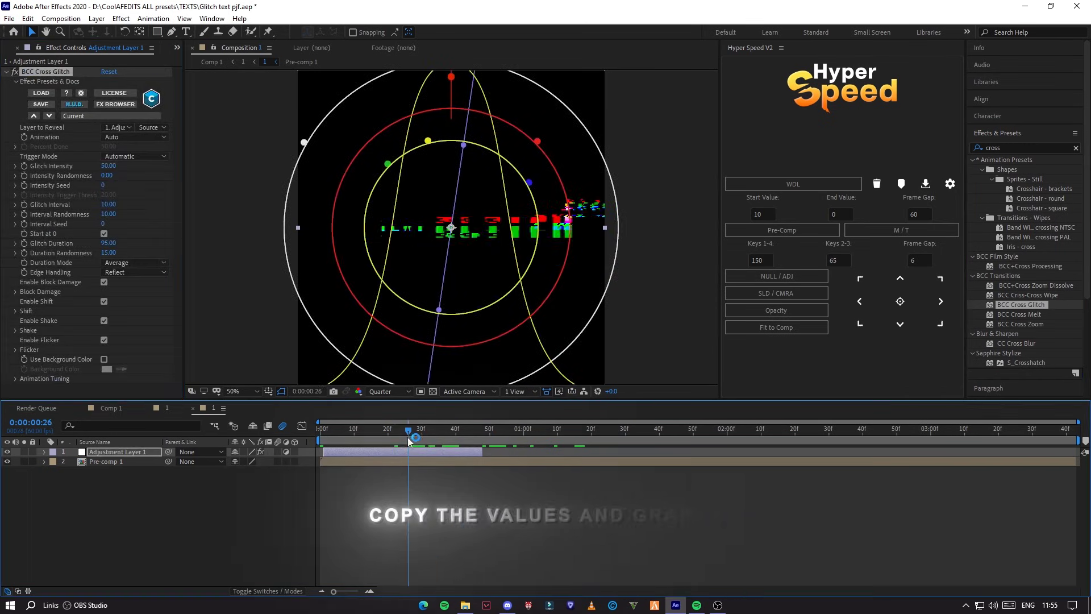
pyautogui.moveTo(108, 166); pyautogui.dragTo(93, 166)
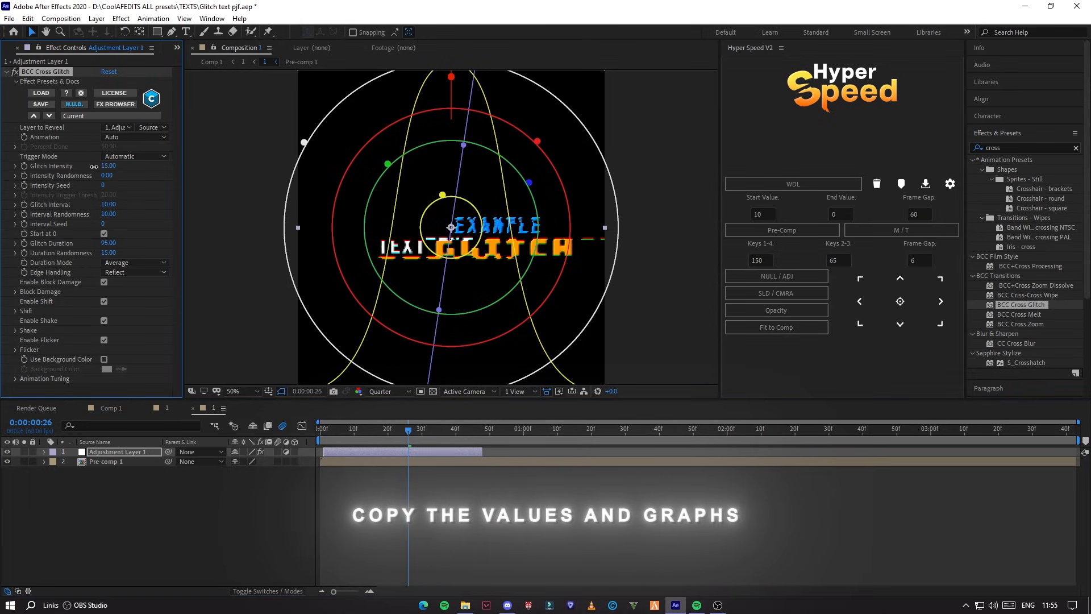
pyautogui.moveTo(451, 77); pyautogui.dragTo(452, 101)
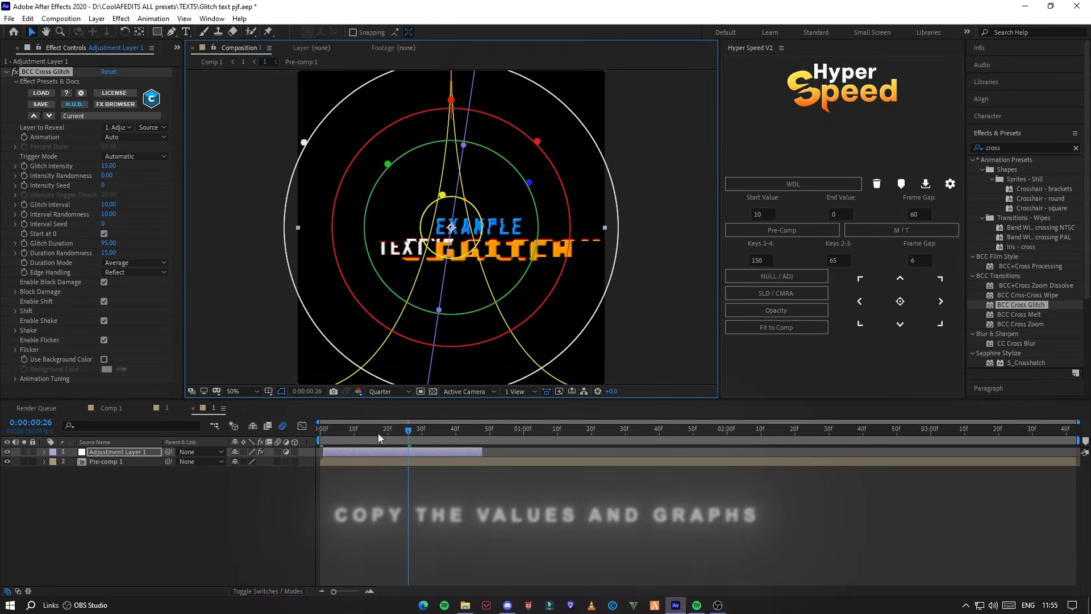
pyautogui.moveTo(394, 438); pyautogui.dragTo(384, 440)
pyautogui.press('space')
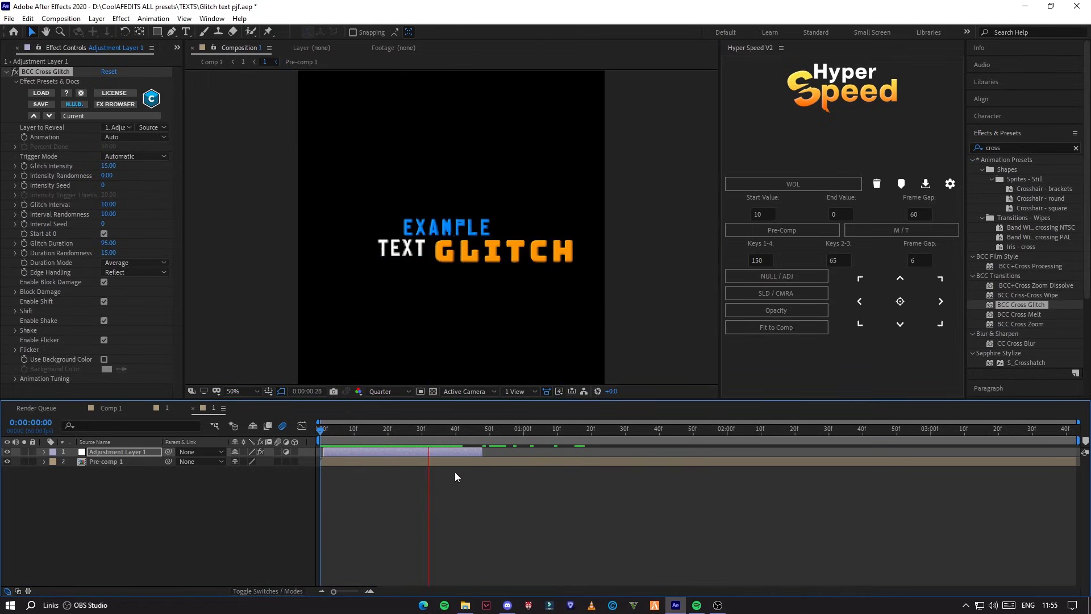
# - Duplicate the glitch adjustment layer, place the copy from about 1:22 to 2:30, and preview the animation
pyautogui.moveTo(620, 434); pyautogui.dragTo(319, 430)
pyautogui.hotkey('ctrl', 'd')
pyautogui.press('[')
pyautogui.press('space')
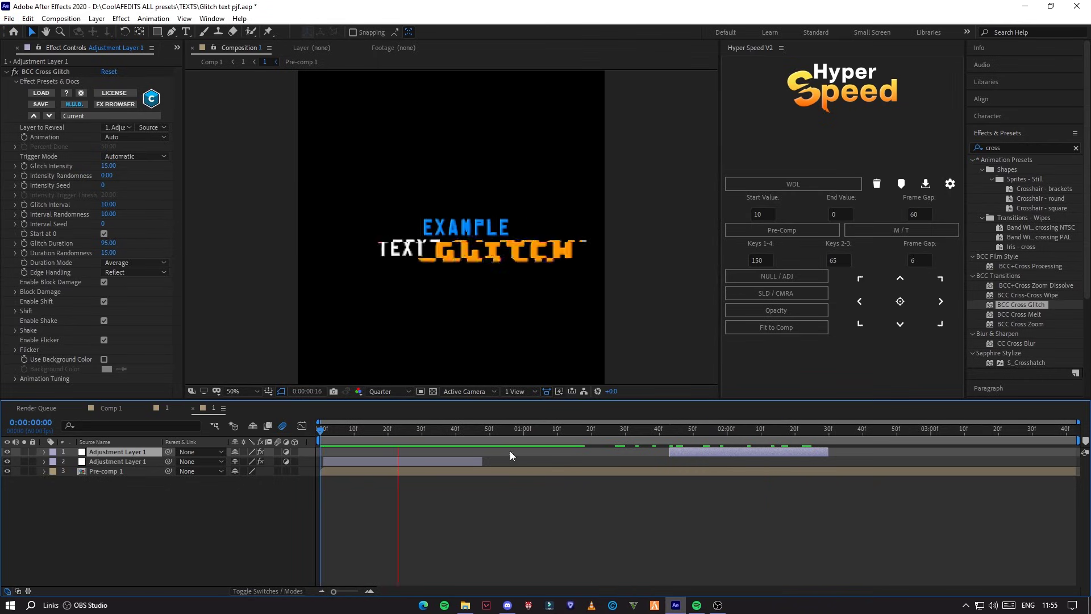
pyautogui.press('space')
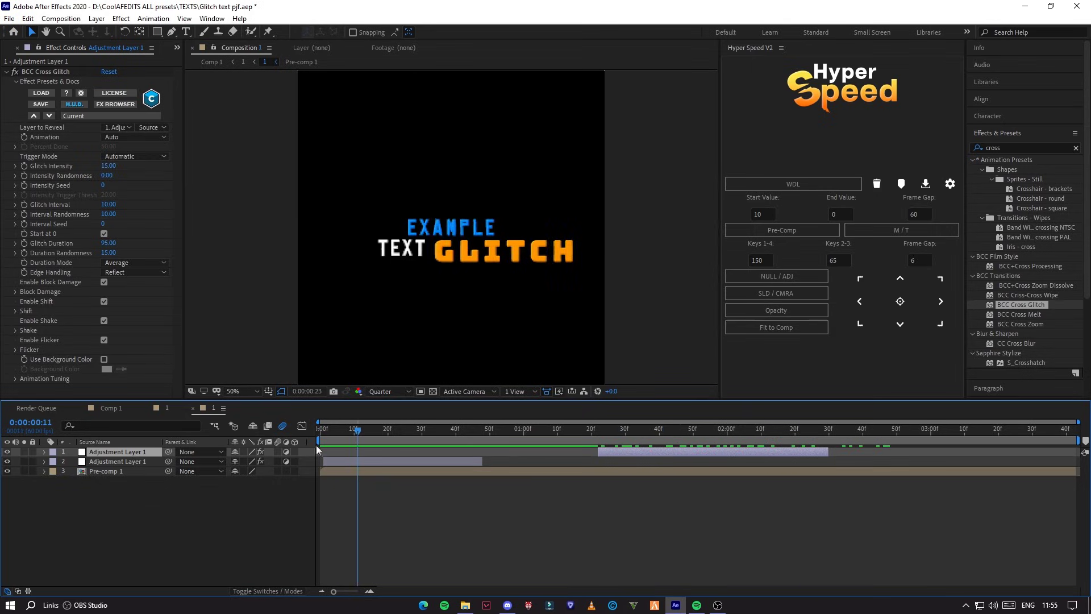
pyautogui.moveTo(316, 446); pyautogui.dragTo(317, 447)
pyautogui.press('space')
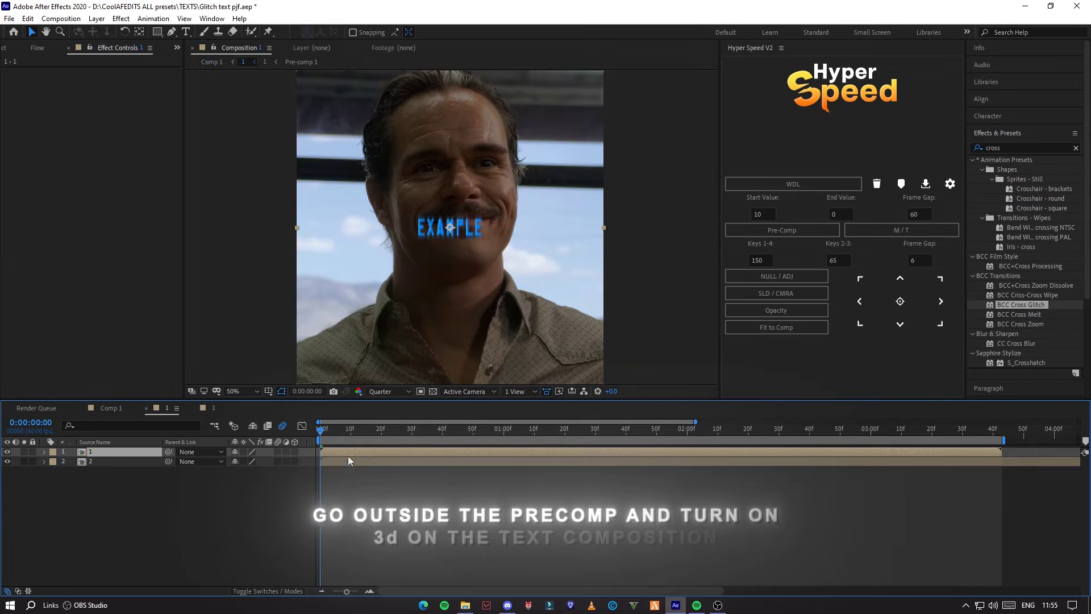
# - Make the text composition a 3D layer in the outer composition, turn it into perspective, and place it over the man's collar and shoulder
pyautogui.click(295, 451)
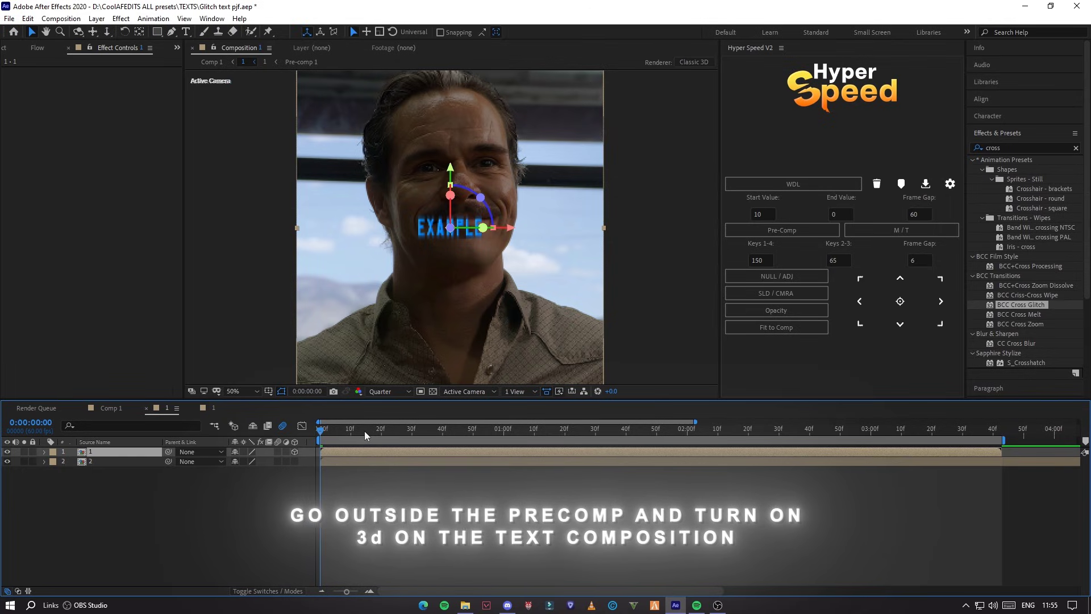
pyautogui.moveTo(482, 229); pyautogui.dragTo(427, 227)
pyautogui.moveTo(384, 190); pyautogui.dragTo(387, 254)
# - Keyframe the text composition's Scale at 100% on frame 0 and 115% at 2:41
pyautogui.press('s')
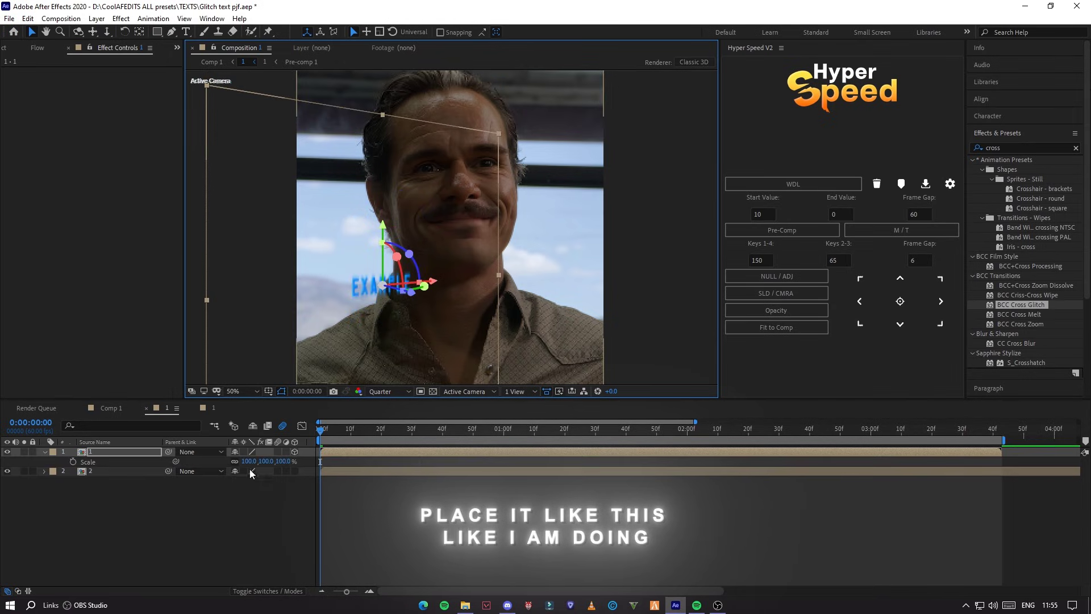
pyautogui.click(72, 461)
pyautogui.moveTo(318, 434); pyautogui.dragTo(682, 437)
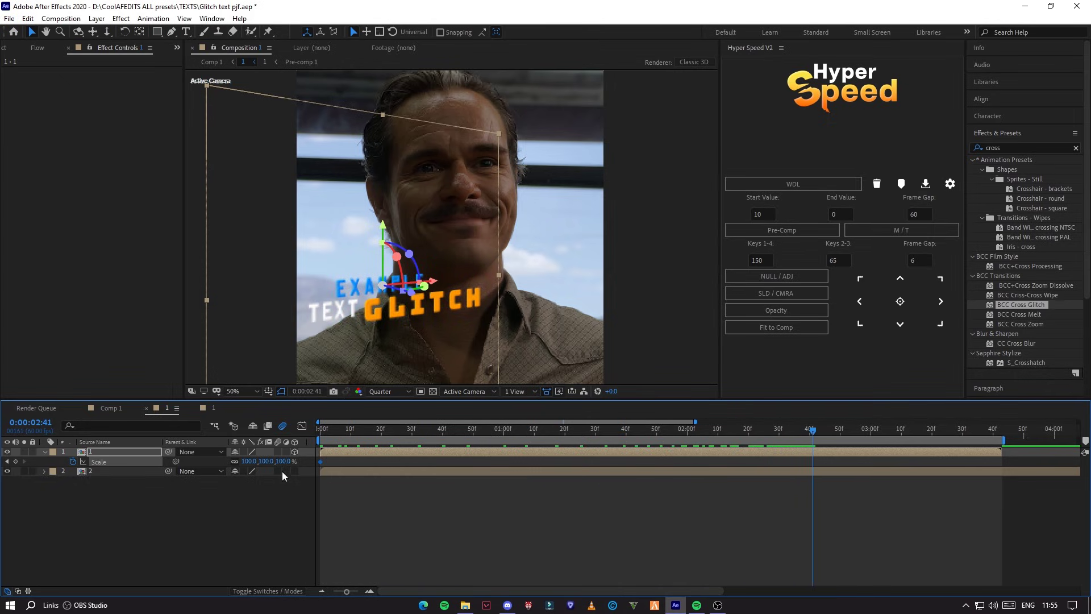
pyautogui.moveTo(262, 461); pyautogui.dragTo(271, 461)
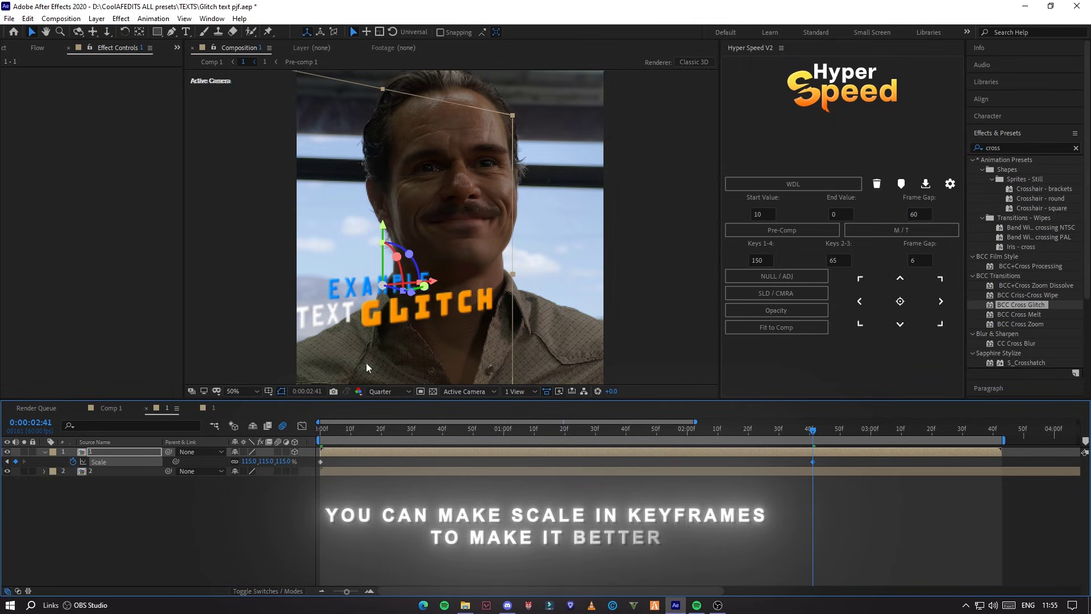
# - Shift the text slightly toward the man's chest, lower both Scale keyframes together to 81% and 96%, and preview
pyautogui.moveTo(439, 276); pyautogui.dragTo(449, 279)
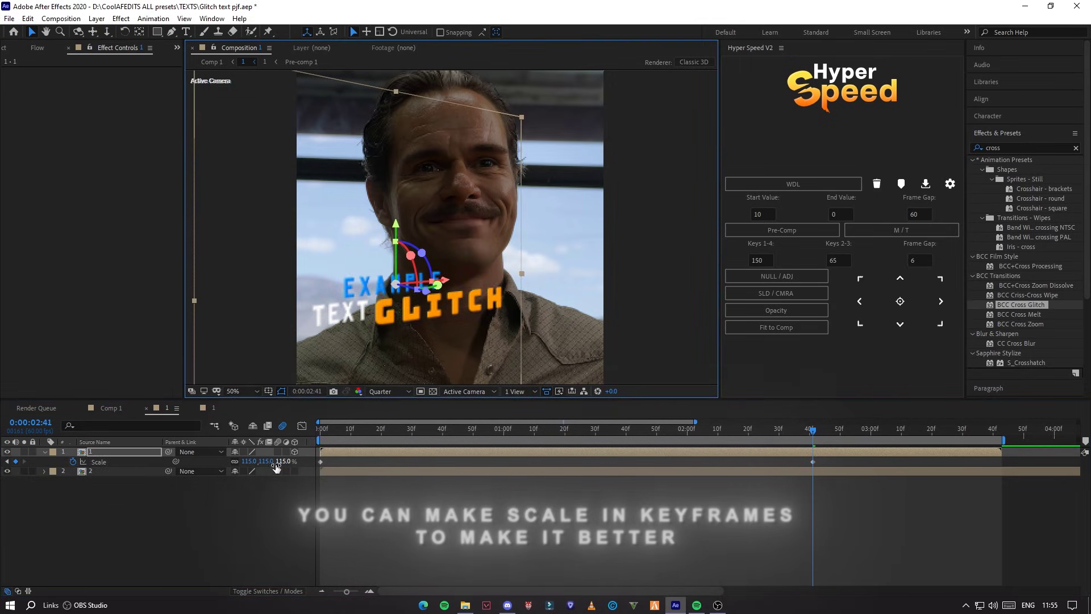
pyautogui.click(144, 460)
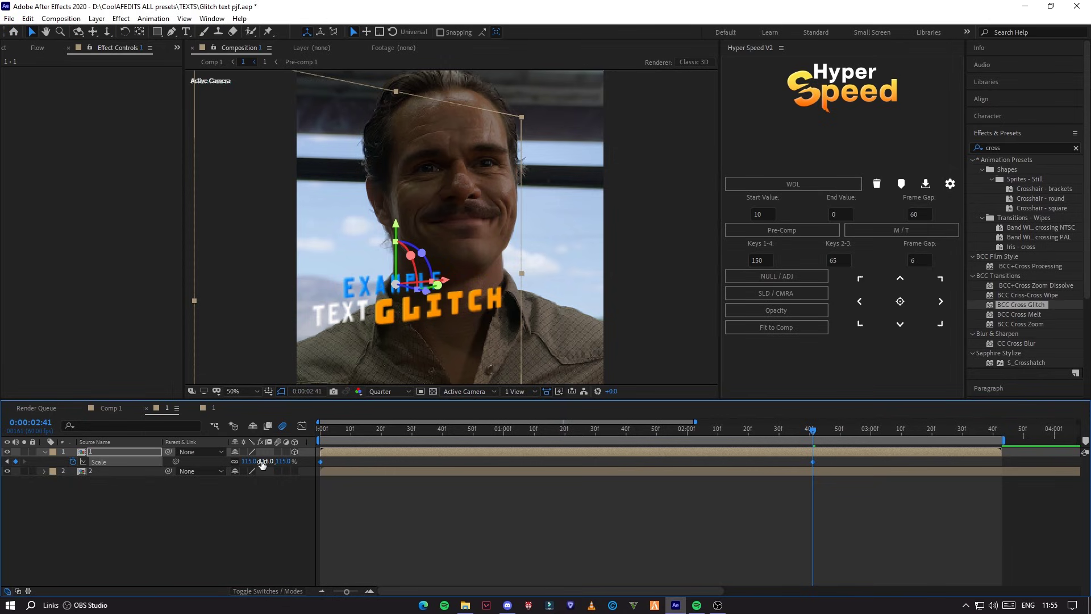
pyautogui.moveTo(259, 461); pyautogui.dragTo(247, 461)
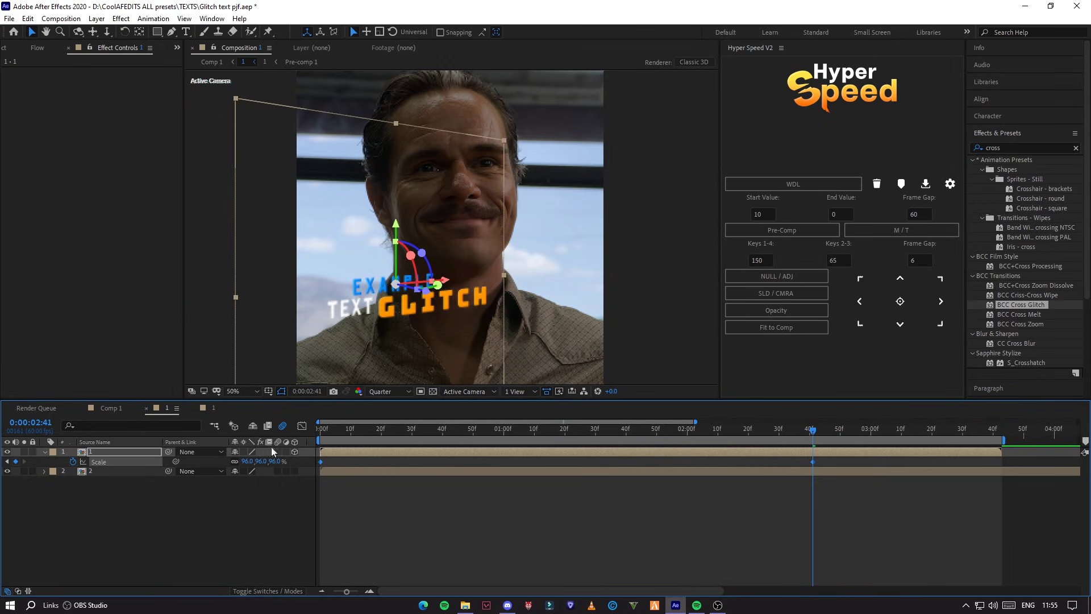
pyautogui.moveTo(336, 431); pyautogui.dragTo(319, 455)
pyautogui.click(329, 498)
pyautogui.press('space')
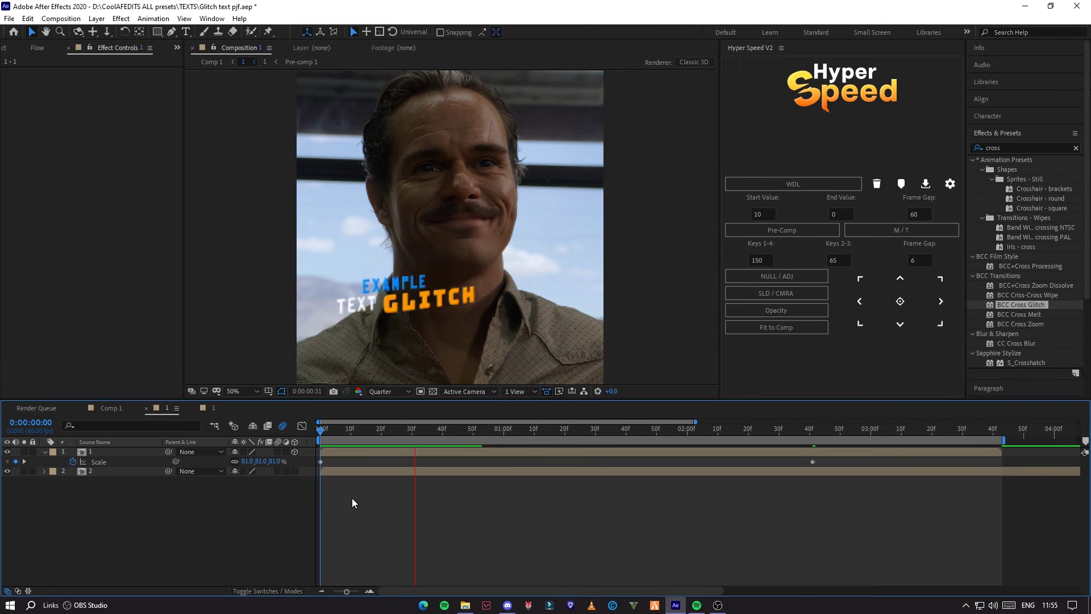
# - Set the preview resolution to Full and apply Deep Glow to the text composition with Radius 331 and Exposure 0.23
pyautogui.click(382, 396)
pyautogui.click(379, 442)
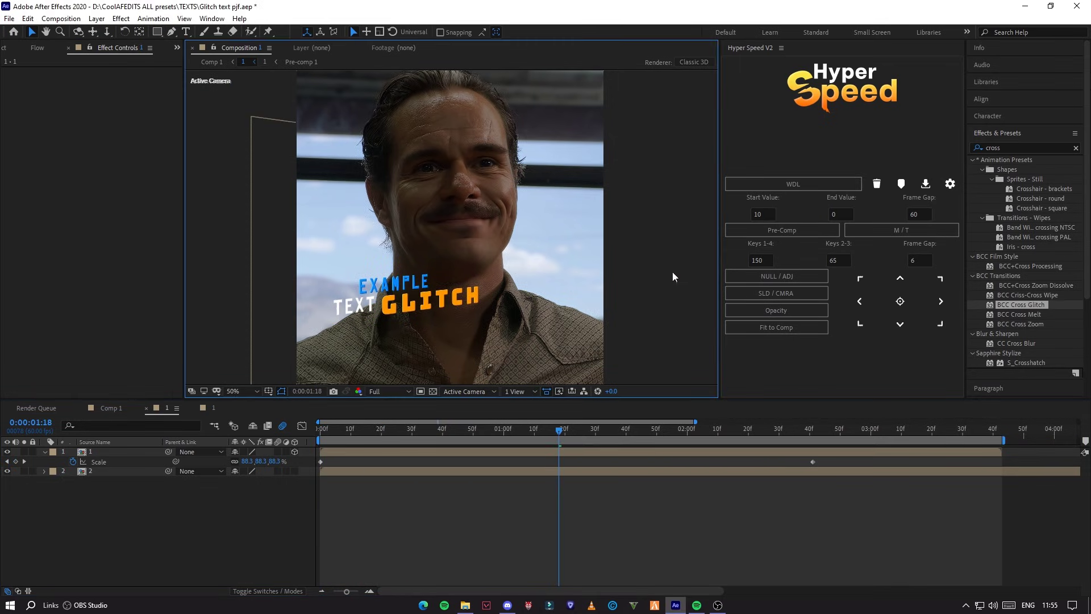
pyautogui.doubleClick(1015, 149)
pyautogui.write('dee')
pyautogui.moveTo(1012, 198); pyautogui.dragTo(657, 452)
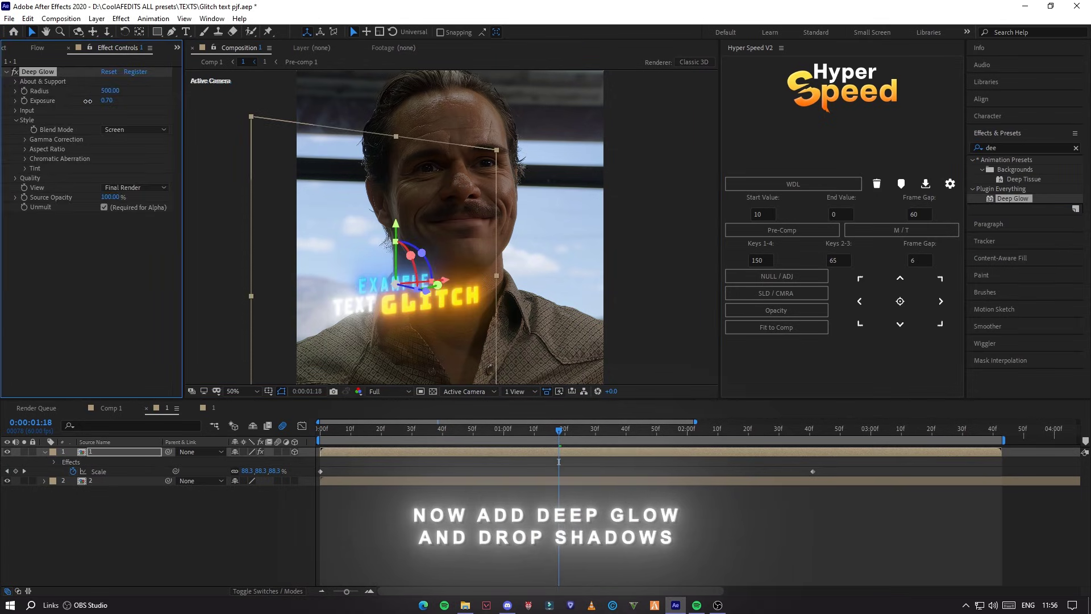
pyautogui.moveTo(87, 101); pyautogui.dragTo(76, 103)
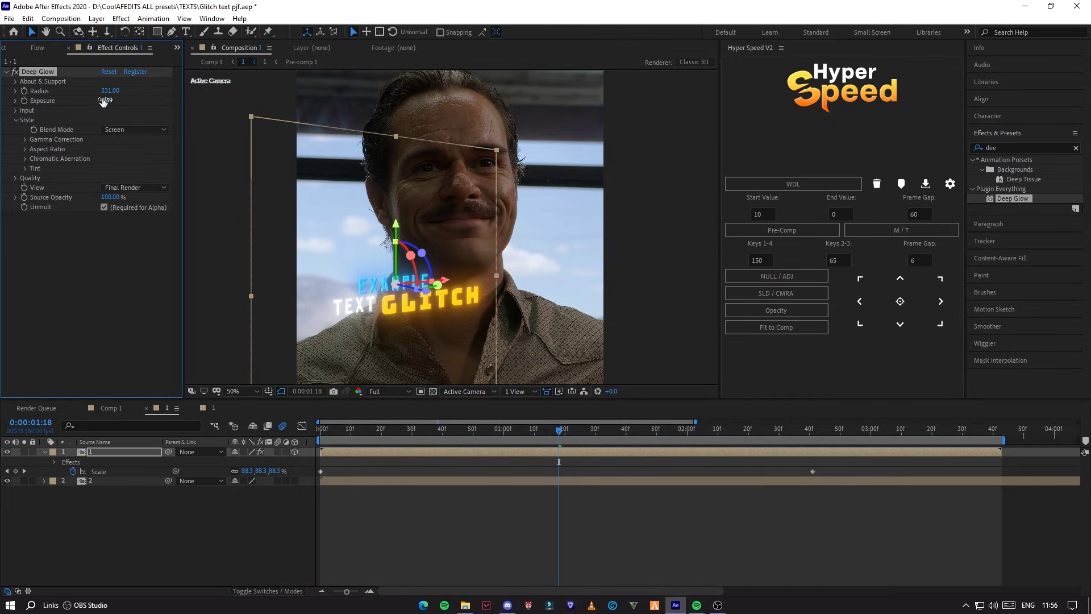
pyautogui.moveTo(103, 101); pyautogui.dragTo(100, 101)
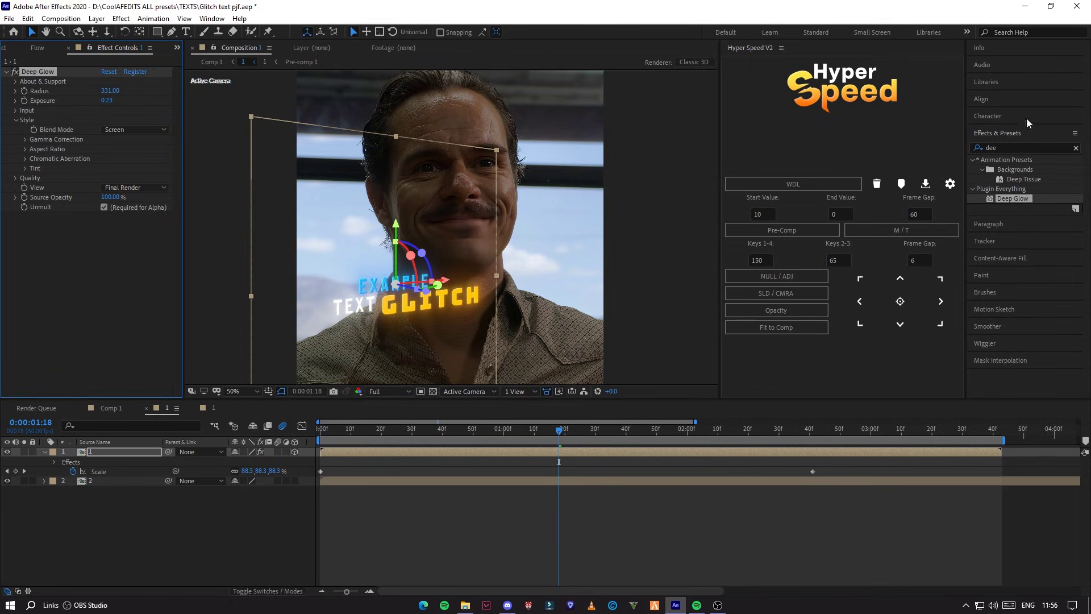
# - Apply one Drop Shadow below Deep Glow and another above it, and set the upper shadow's Softness to 21
pyautogui.moveTo(1015, 148); pyautogui.dragTo(921, 147)
pyautogui.write('dro')
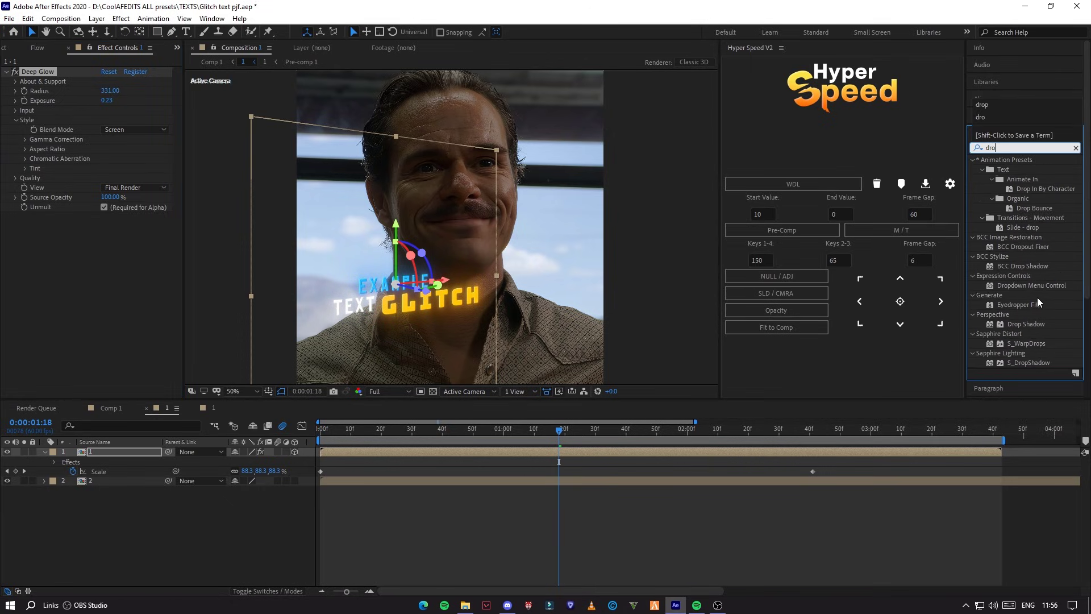
pyautogui.moveTo(1026, 324); pyautogui.dragTo(185, 264)
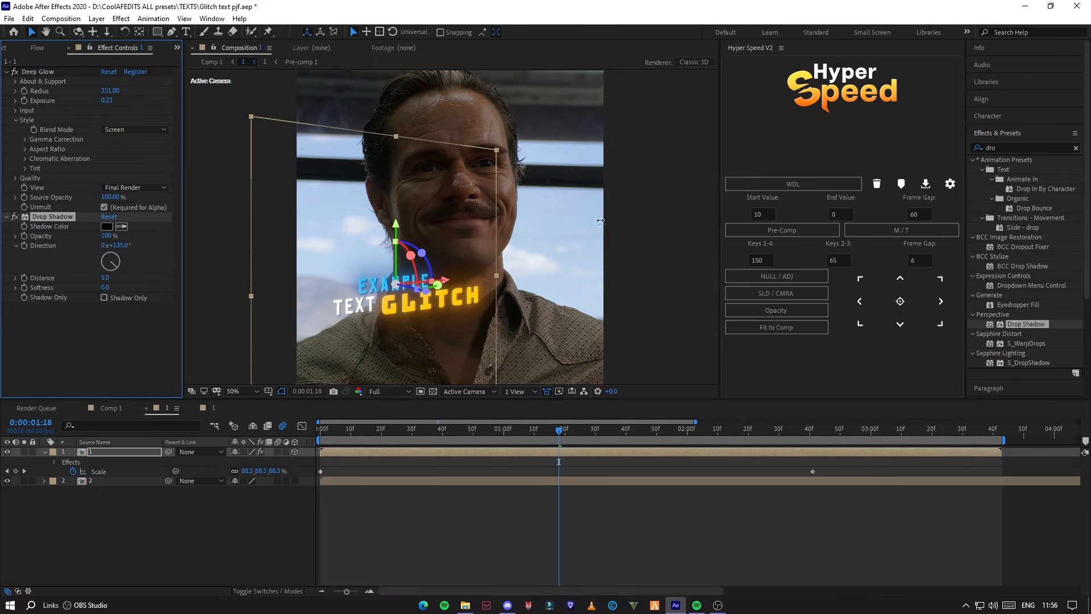
pyautogui.moveTo(1012, 323); pyautogui.dragTo(130, 70)
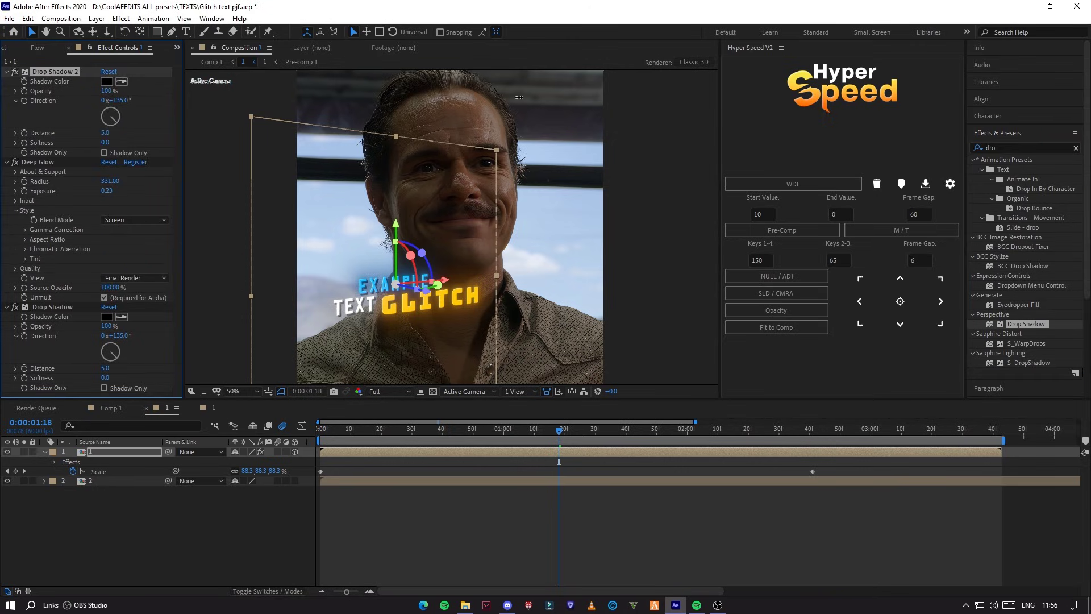
pyautogui.scroll(1, 435, 113)
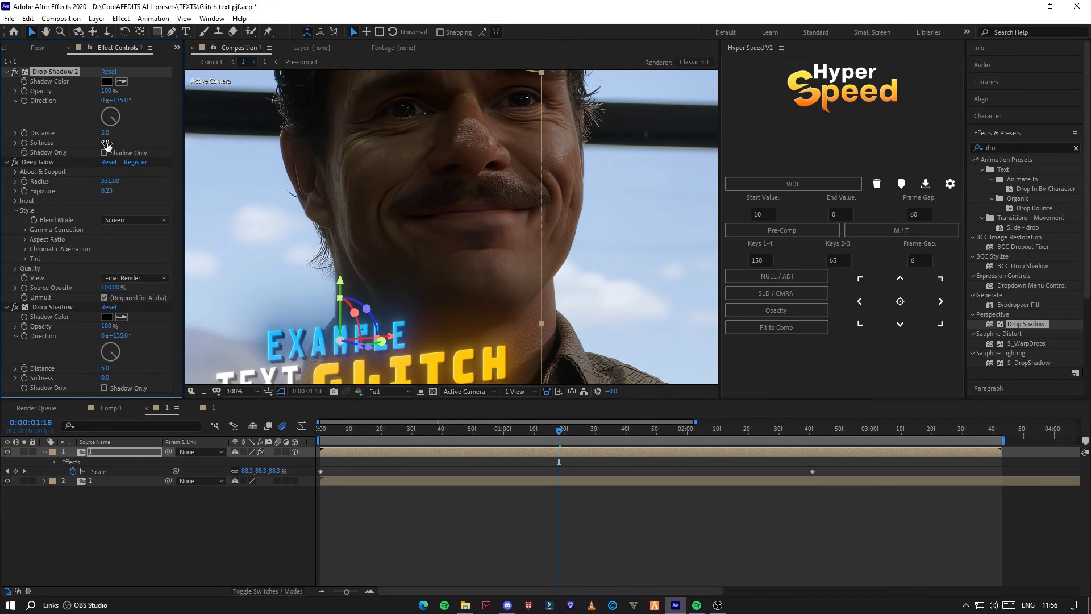
pyautogui.scroll(-1, 319, 189)
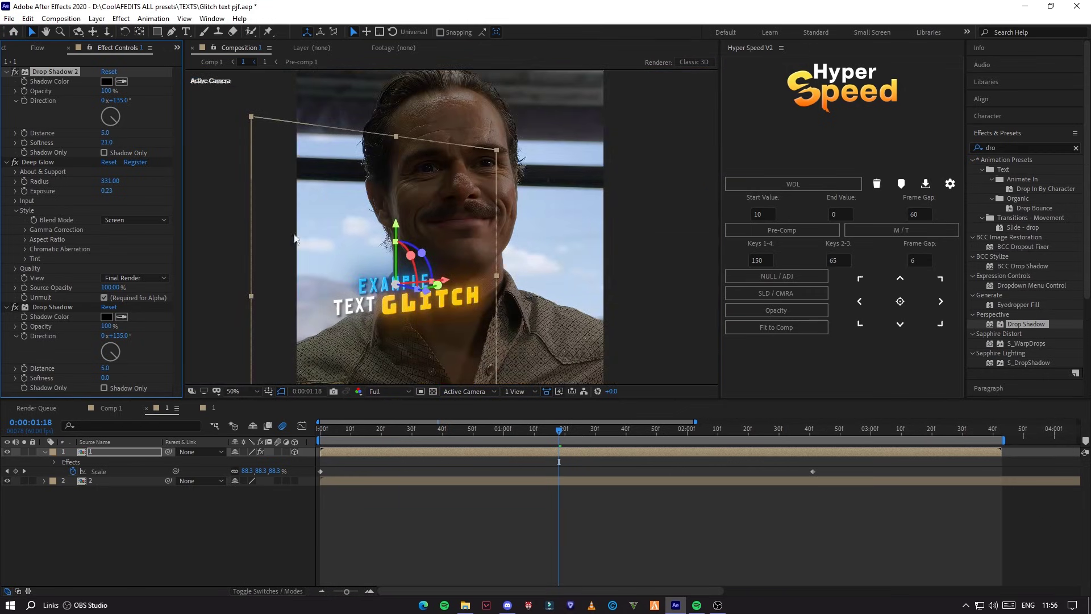
# - Set Deep Glow to Radius 619 and Exposure 0.25, lower the upper Drop Shadow's Opacity to 39%, and preview from the start
pyautogui.moveTo(108, 191); pyautogui.dragTo(115, 192)
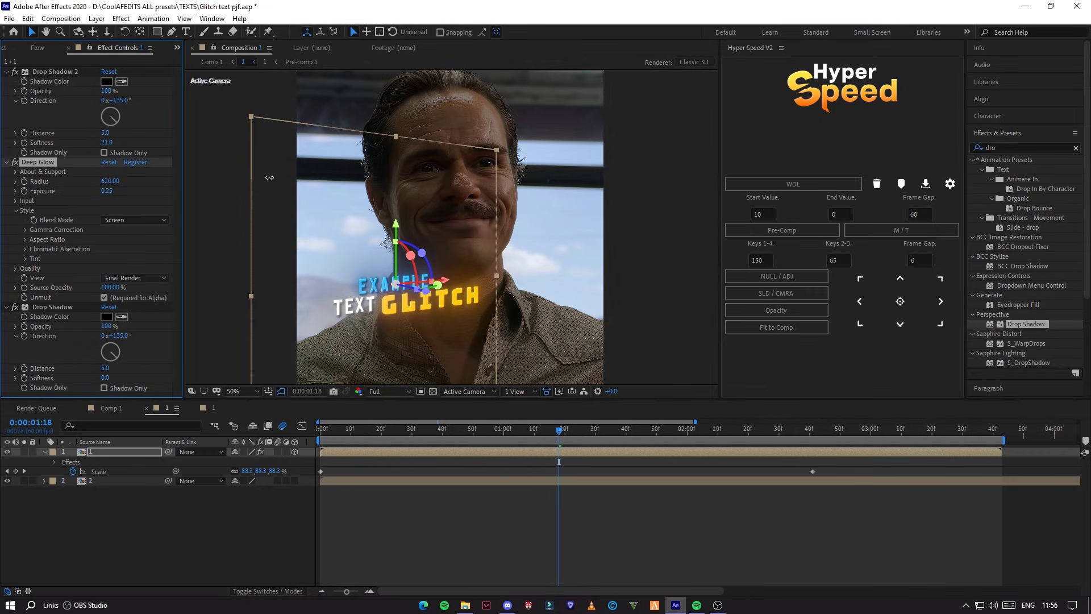
pyautogui.moveTo(109, 92); pyautogui.dragTo(80, 94)
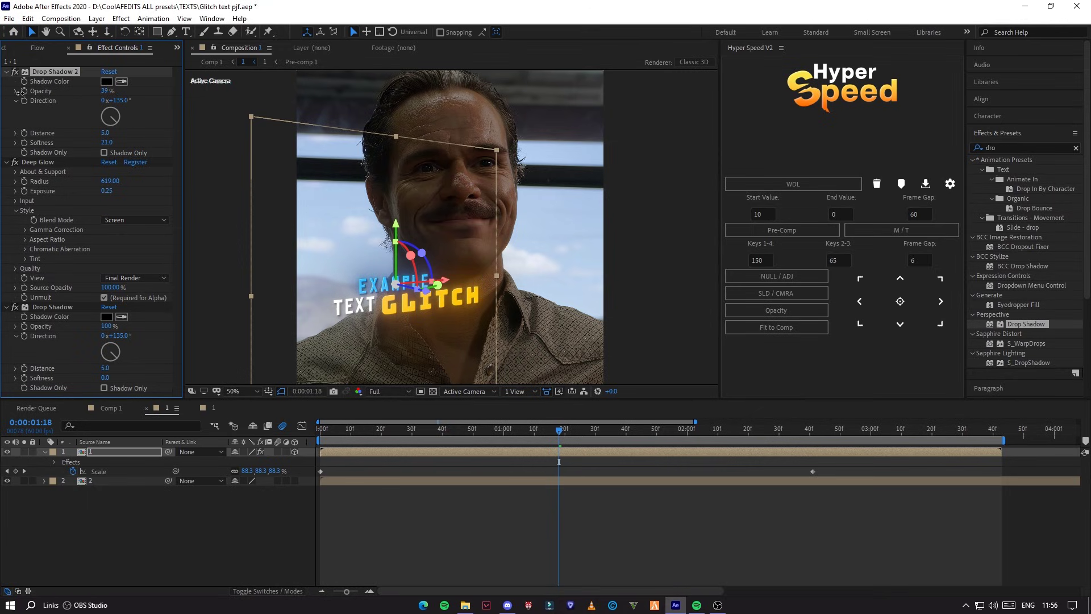
pyautogui.click(369, 512)
pyautogui.click(383, 391)
pyautogui.click(405, 497)
pyautogui.press('Home')
pyautogui.press('space')
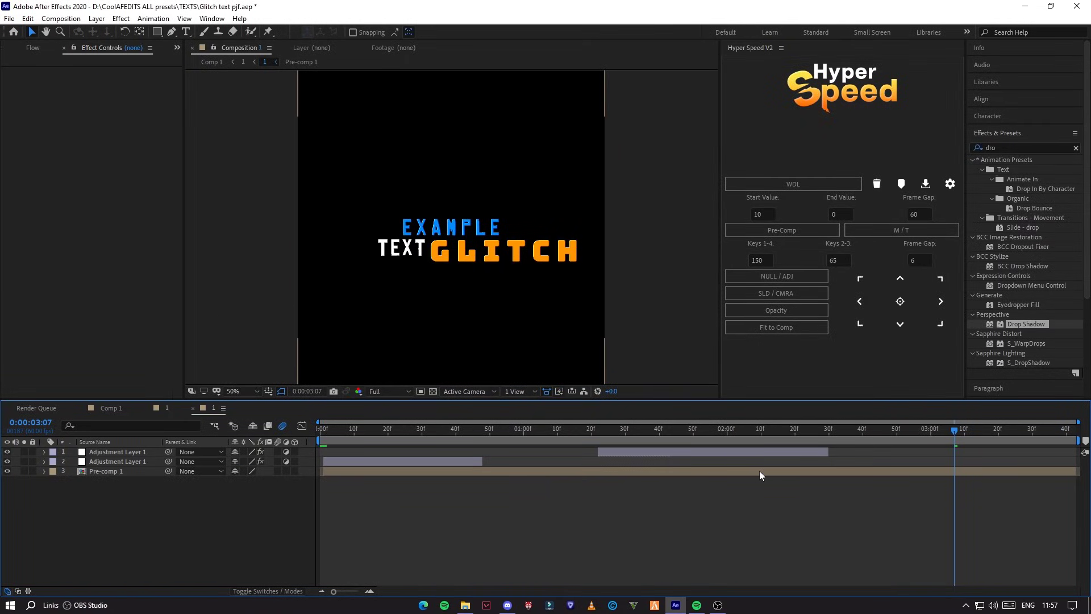
# - Open Pre-comp 1, reveal the keyframes of the GLITCH, TEXT and EXAMPLE layers, and preview their timing
pyautogui.doubleClick(759, 470)
pyautogui.click(596, 452)
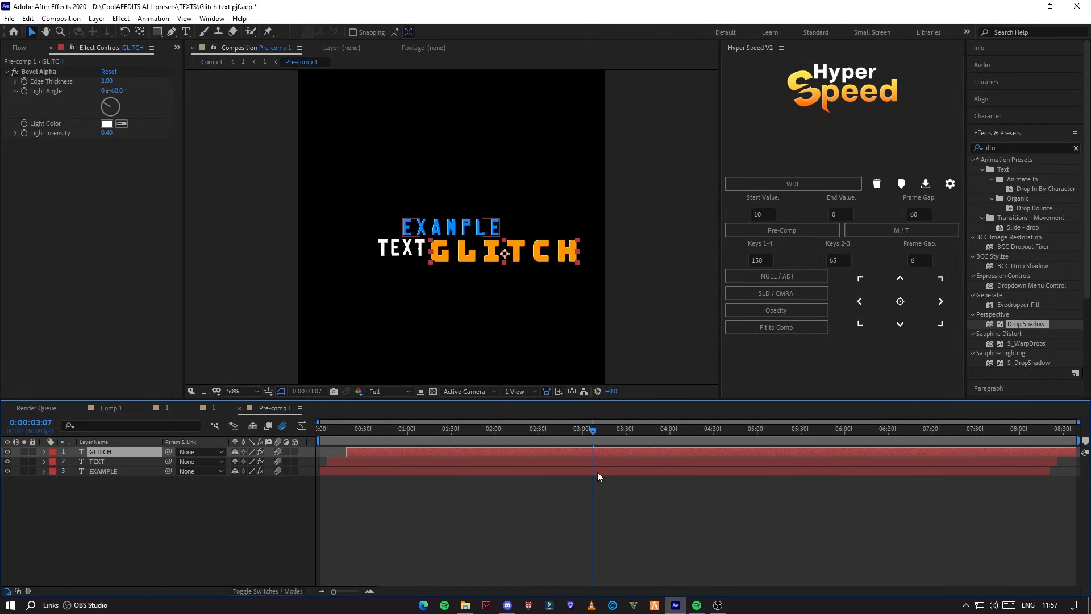
pyautogui.keyDown('shift'); pyautogui.click(598, 471); pyautogui.keyUp('shift')
pyautogui.press('u')
pyautogui.click(390, 471)
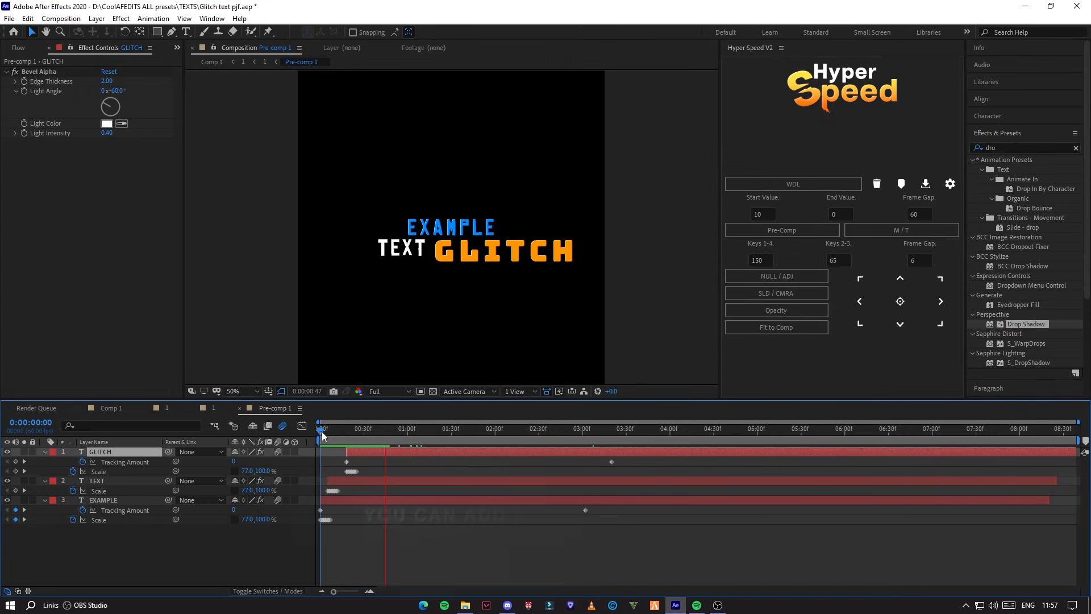
# - At frame 8, draw a white rectangle on a new shape layer that covers the enlarged word TEXT
pyautogui.moveTo(328, 440); pyautogui.dragTo(332, 434)
pyautogui.click(339, 480)
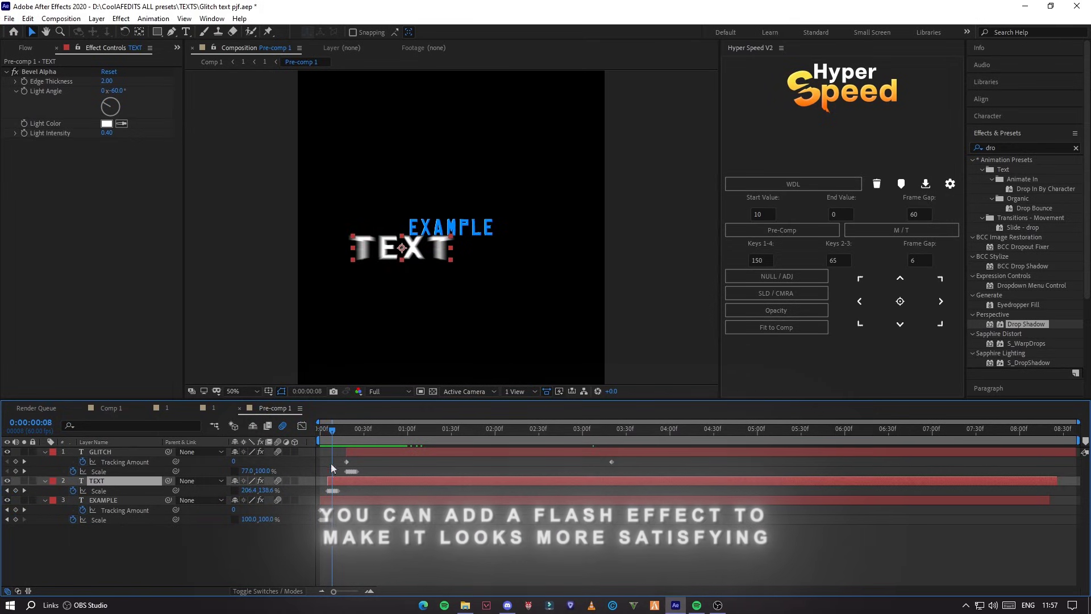
pyautogui.click(157, 32)
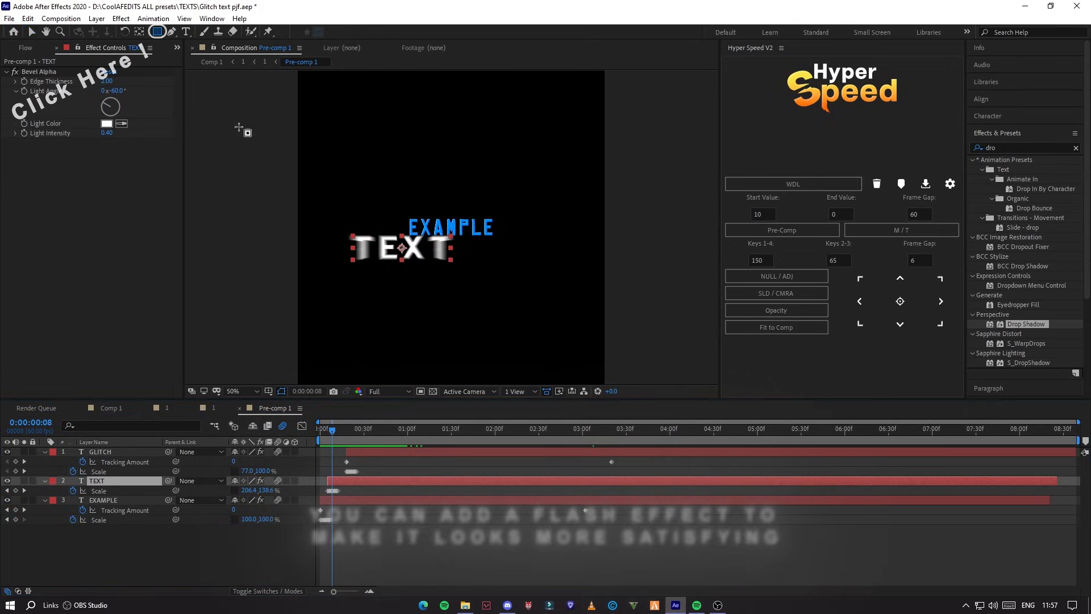
pyautogui.click(376, 520)
pyautogui.moveTo(458, 244)
pyautogui.mouseDown()
pyautogui.moveTo(349, 285)
pyautogui.moveTo(248, 295)
pyautogui.mouseUp()
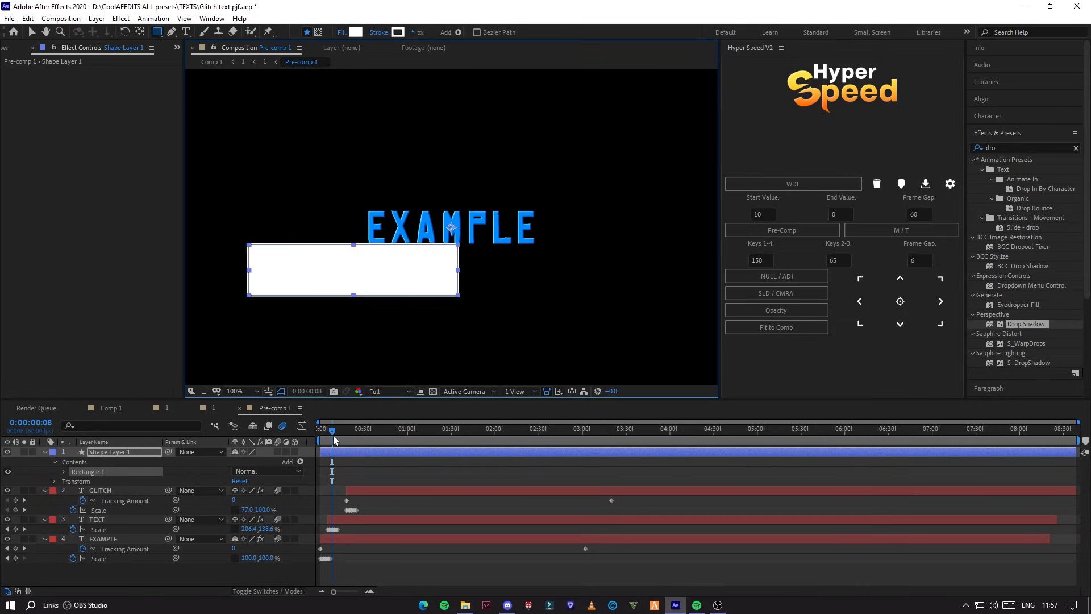
# - Trim the white rectangle to the single frame 8 by splitting it, delete the leftover pieces, and preview the flash
pyautogui.hotkey('ctrl', 'd')
pyautogui.press('pagedown')
pyautogui.hotkey('ctrl', 'd')
pyautogui.press('Delete')
pyautogui.click(344, 452)
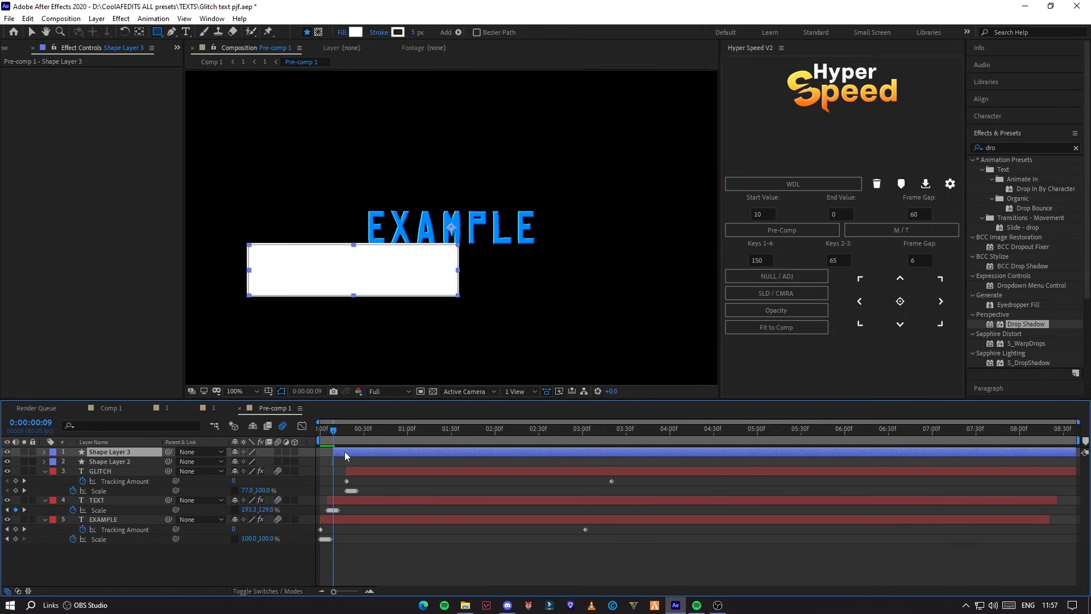
pyautogui.press('Delete')
pyautogui.moveTo(333, 433); pyautogui.dragTo(304, 438)
pyautogui.press('space')
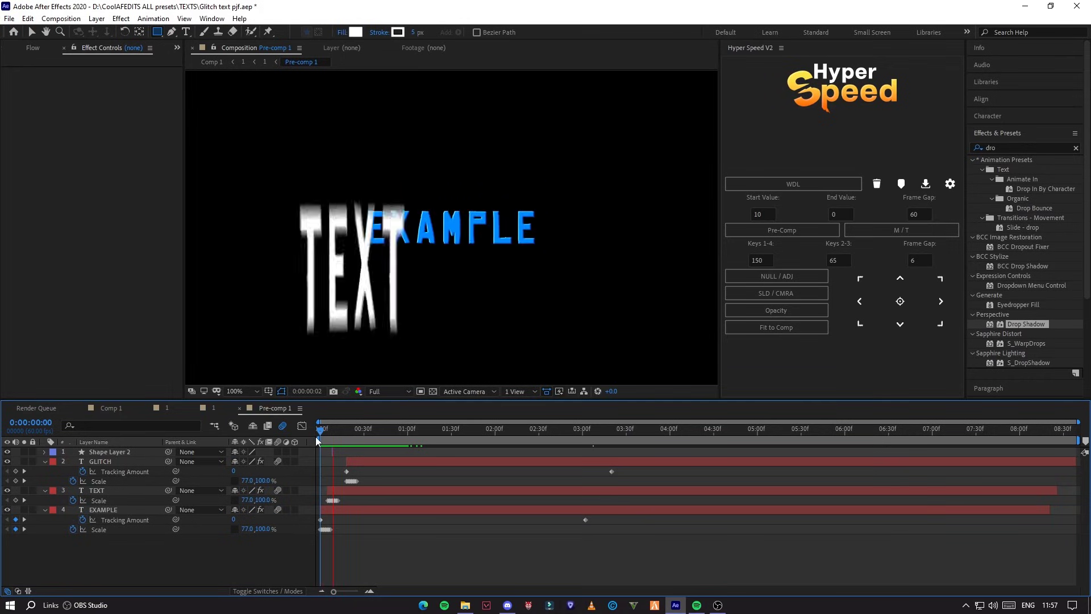
# - At frame 13, draw a second, smaller white rectangle that tightly covers the word TEXT at its normal size
pyautogui.click(333, 438)
pyautogui.click(334, 451)
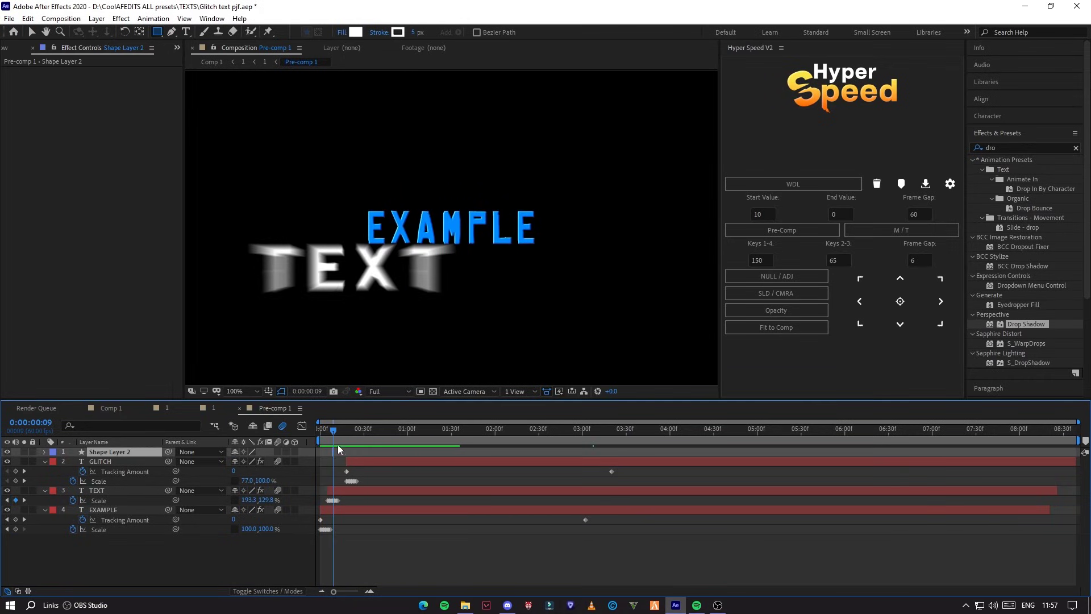
pyautogui.click(339, 434)
pyautogui.hotkey('ctrl', 'd')
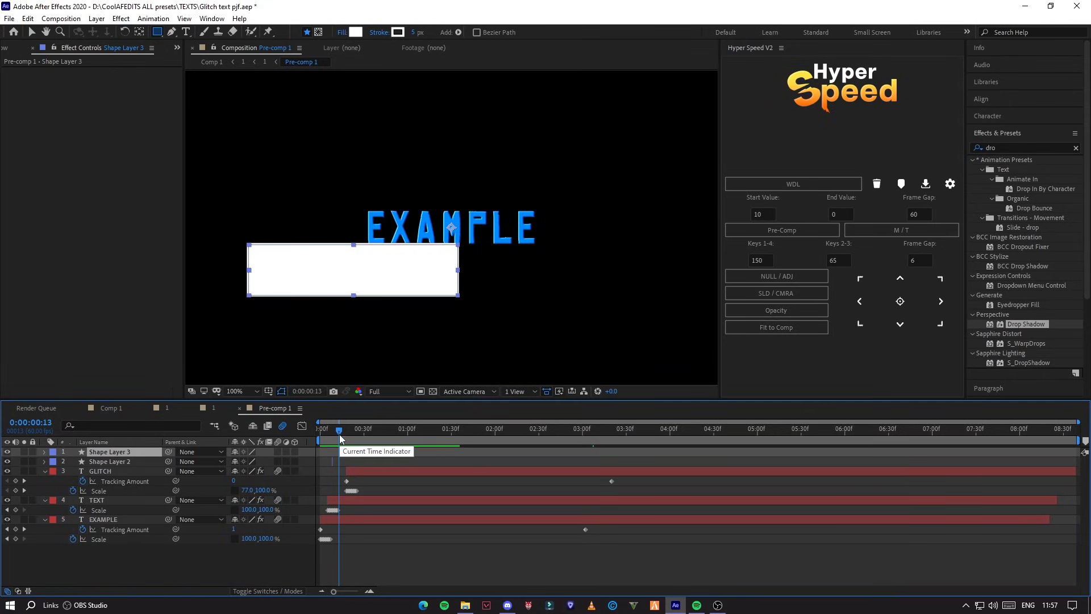
pyautogui.press('Delete')
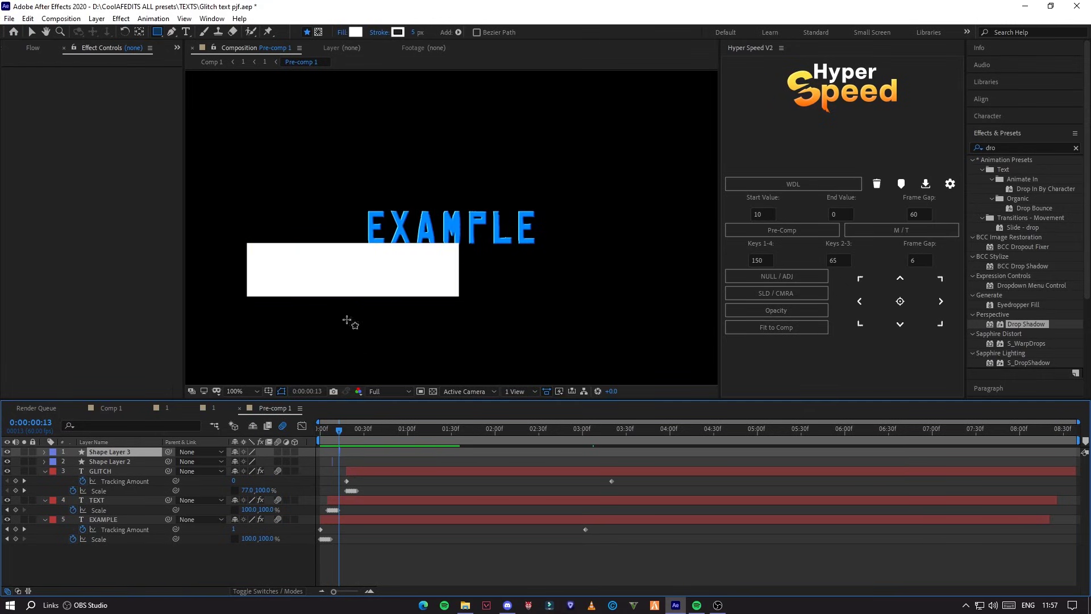
pyautogui.moveTo(403, 250); pyautogui.dragTo(302, 290)
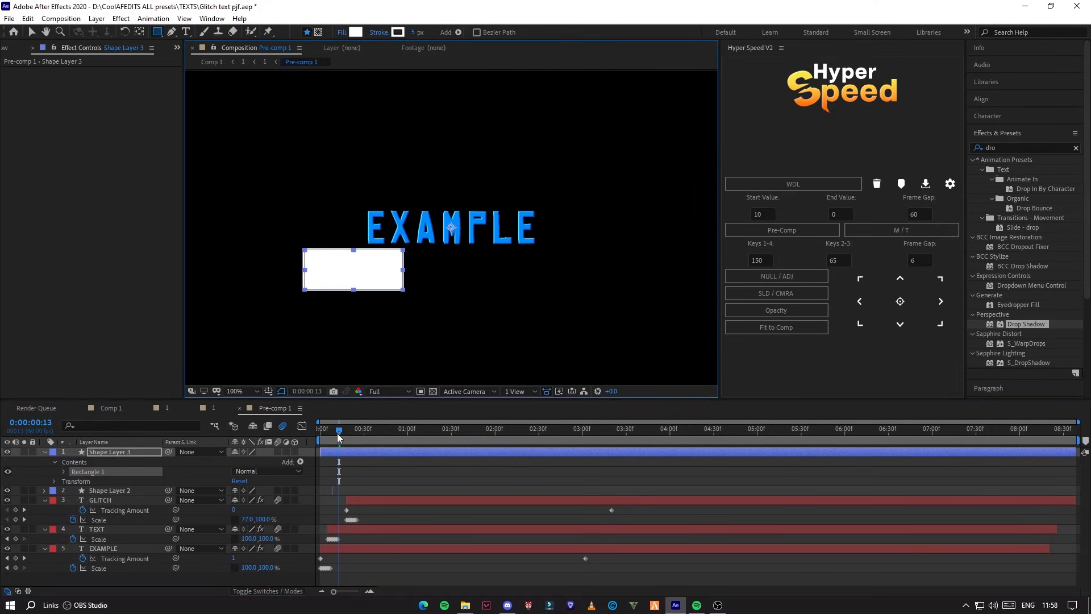
# - Split the smaller rectangle around frame 13 and delete the pieces before and after that single frame
pyautogui.hotkey('ctrl', 'shift', 'd')
pyautogui.press('pagedown')
pyautogui.hotkey('ctrl', 'shift', 'd')
pyautogui.click(335, 469)
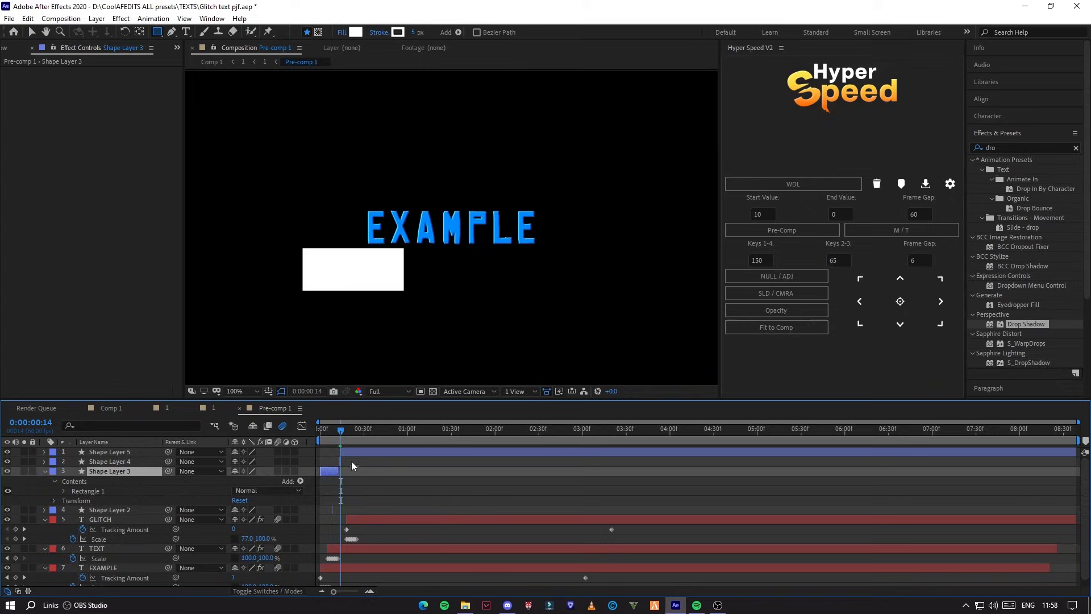
pyautogui.press('Delete')
pyautogui.click(348, 452)
pyautogui.press('Delete')
# - At frame 25, draw a white rectangle that covers the whole word GLITCH
pyautogui.moveTo(340, 435)
pyautogui.mouseDown()
pyautogui.moveTo(312, 440)
pyautogui.moveTo(357, 439)
pyautogui.mouseUp()
pyautogui.press('space')
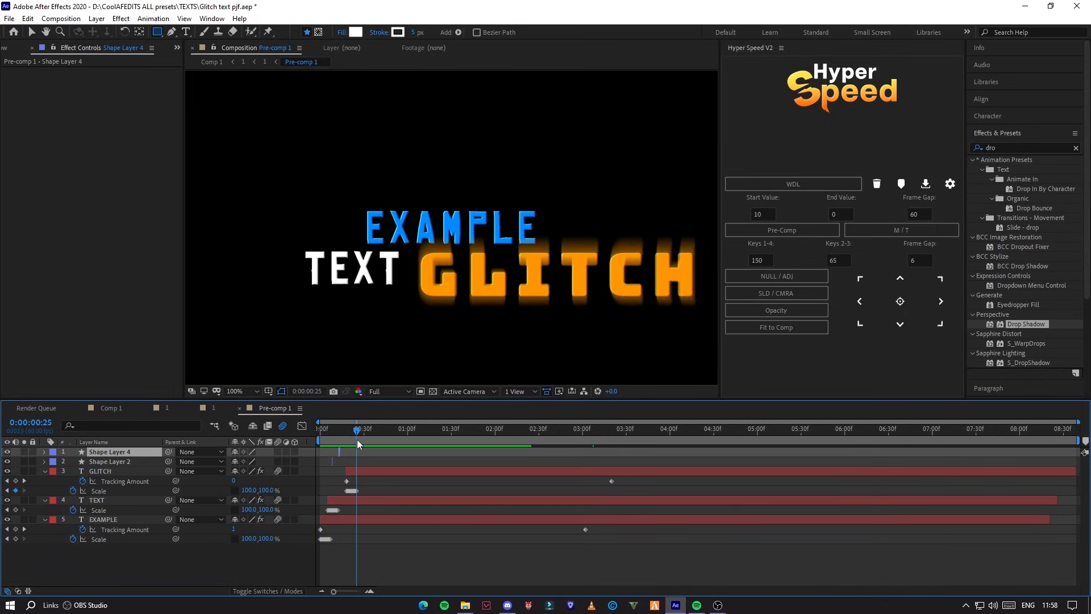
pyautogui.hotkey('ctrl', 'd')
pyautogui.press('[')
pyautogui.press('Delete')
pyautogui.moveTo(415, 250); pyautogui.dragTo(693, 301)
# - Trim the rectangle over GLITCH to a brief flash, delete the leftover pieces, and preview the full animation in Comp 1
pyautogui.hotkey('ctrl', 'shift', 'd')
pyautogui.moveTo(356, 433); pyautogui.dragTo(359, 434)
pyautogui.hotkey('ctrl', 'shift', 'd')
pyautogui.hotkey('ctrl', 'shift', 'd')
pyautogui.hotkey('ctrl', 'shift', 'd')
pyautogui.moveTo(359, 434); pyautogui.dragTo(320, 438)
pyautogui.press('Delete')
pyautogui.click(111, 407)
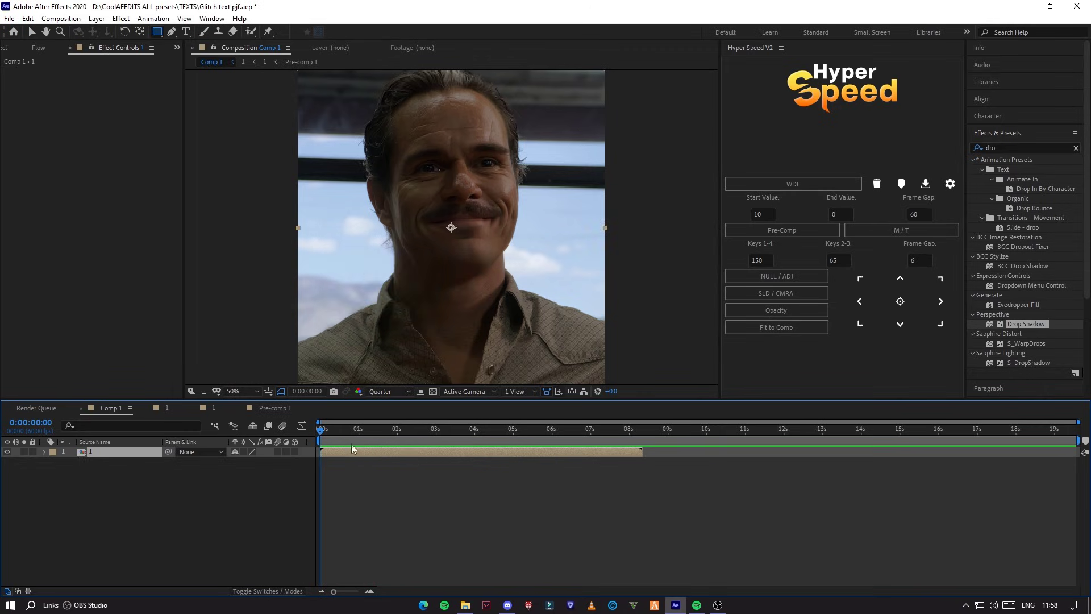
pyautogui.press('space')
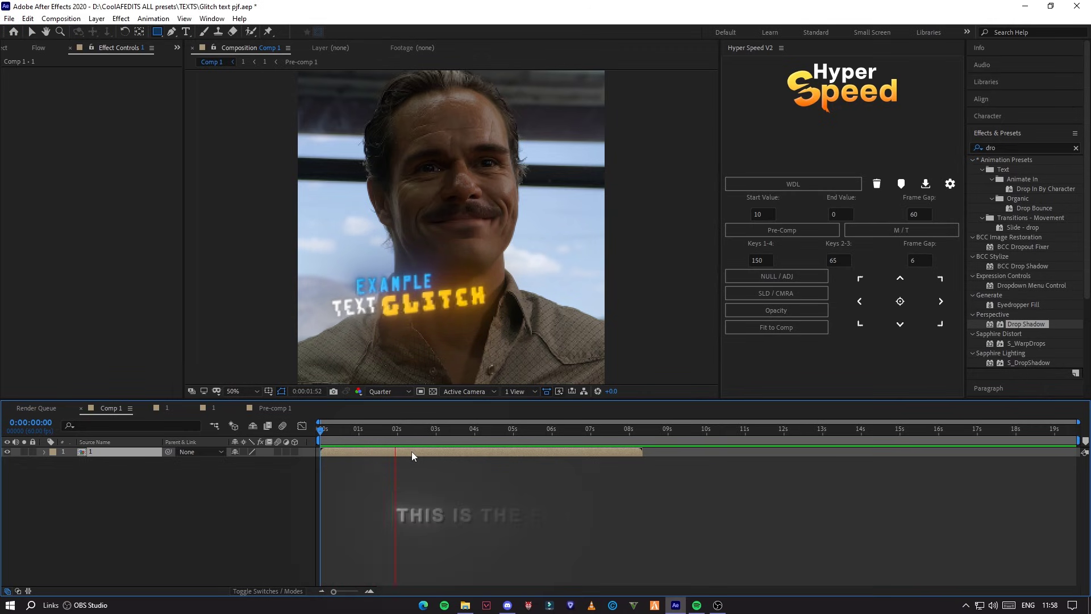